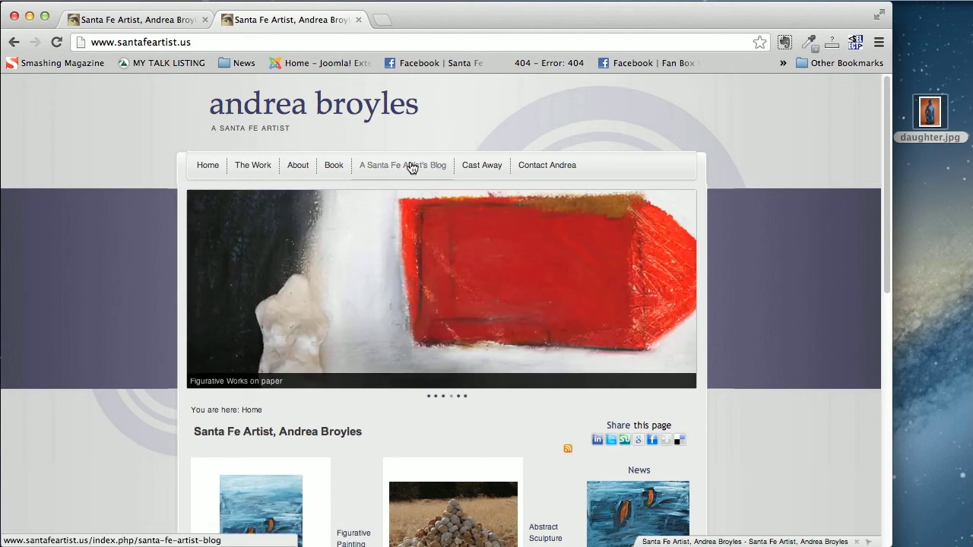
Open the A Santa Fe Artist's Blog page and review the Studio Notes post and the footer links.
left_click(412, 167)
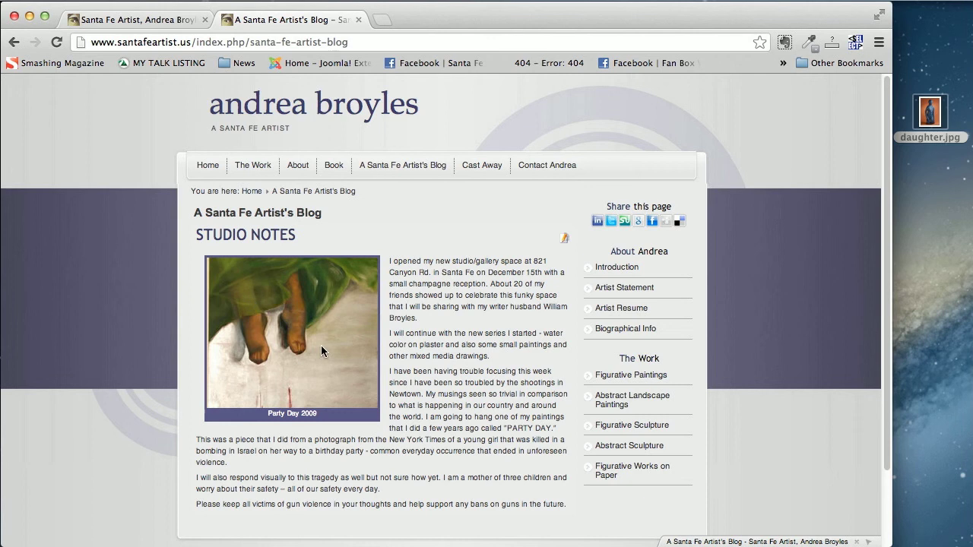
left_click_drag(313, 412, 267, 415)
left_click(287, 416)
scroll(427, 357, "down", 1)
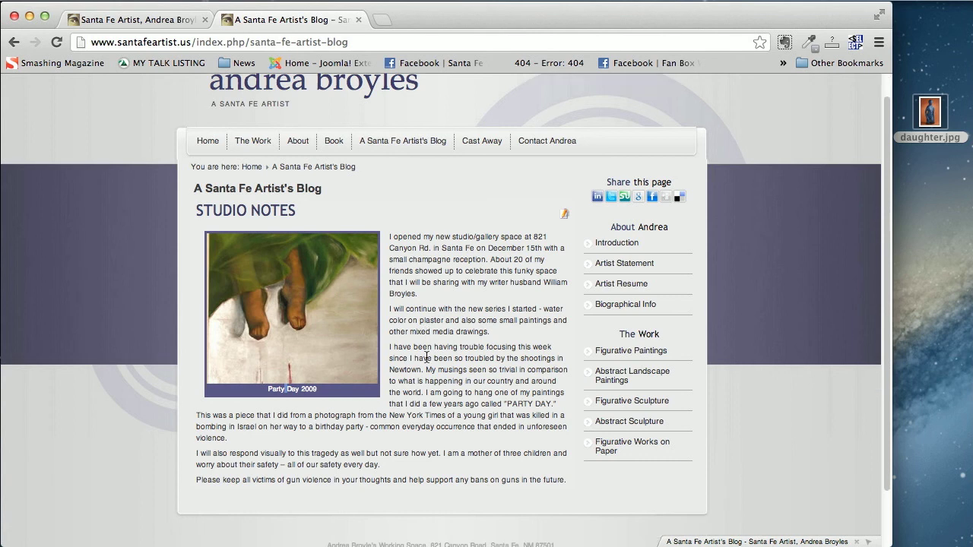
scroll(427, 357, "down", 3)
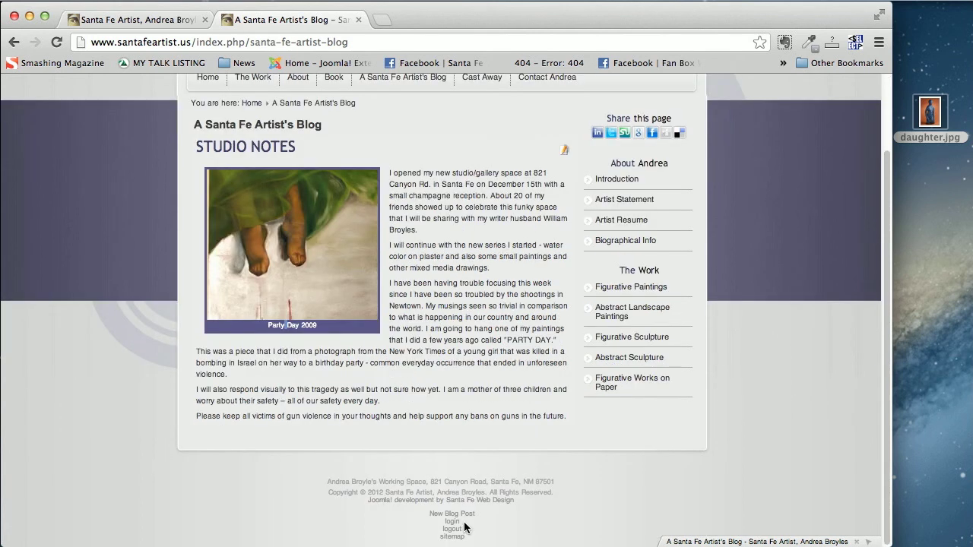
left_click_drag(460, 521, 440, 521)
Examine the Daughter sculpture page in the other browser tab and return to the blog page.
left_click_drag(928, 116, 931, 121)
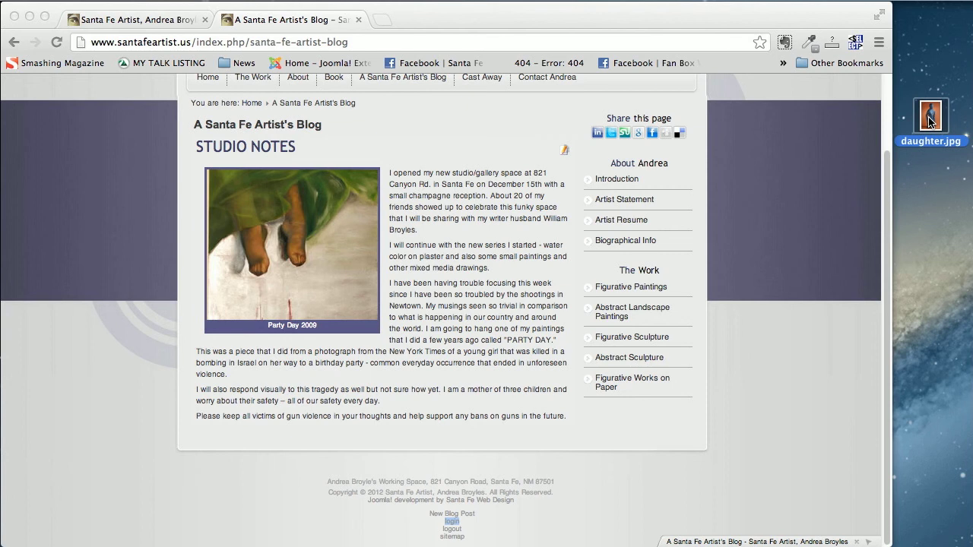
left_click_drag(927, 117, 930, 127)
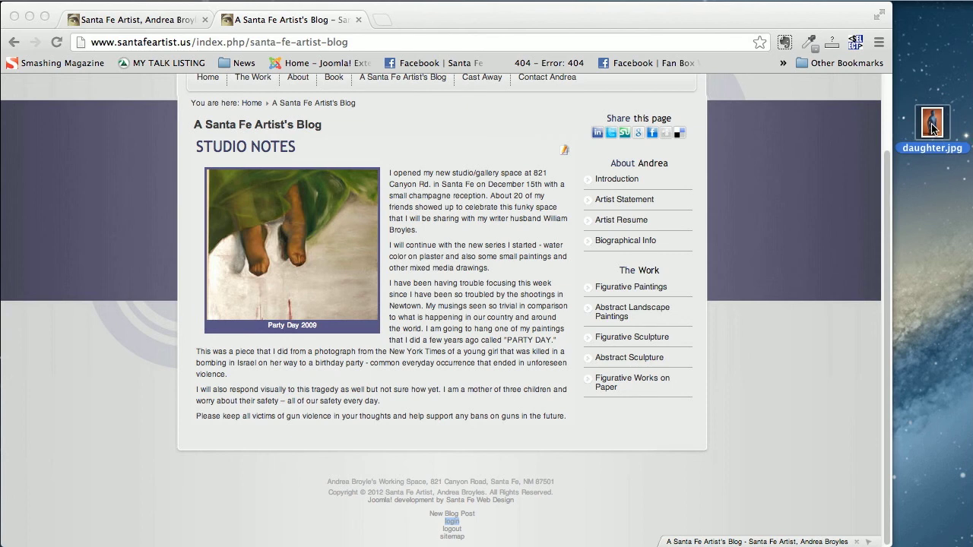
left_click(157, 21)
scroll(407, 291, "down", 2)
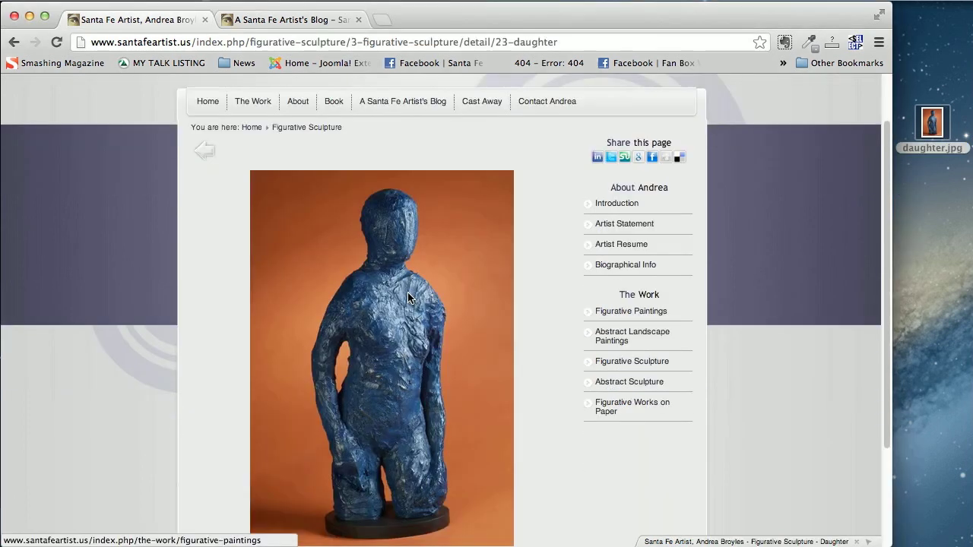
scroll(408, 292, "down", 2)
scroll(408, 292, "up", 2)
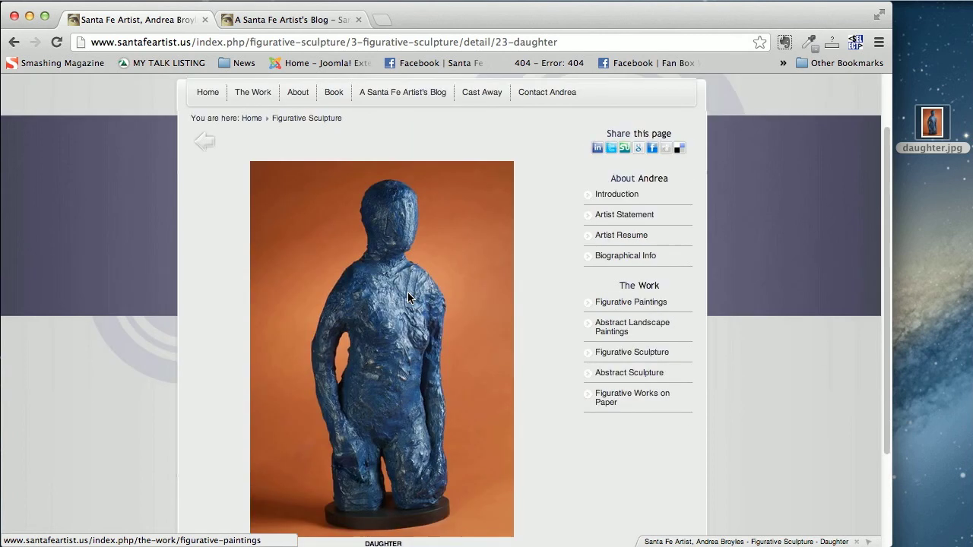
scroll(408, 292, "up", 1)
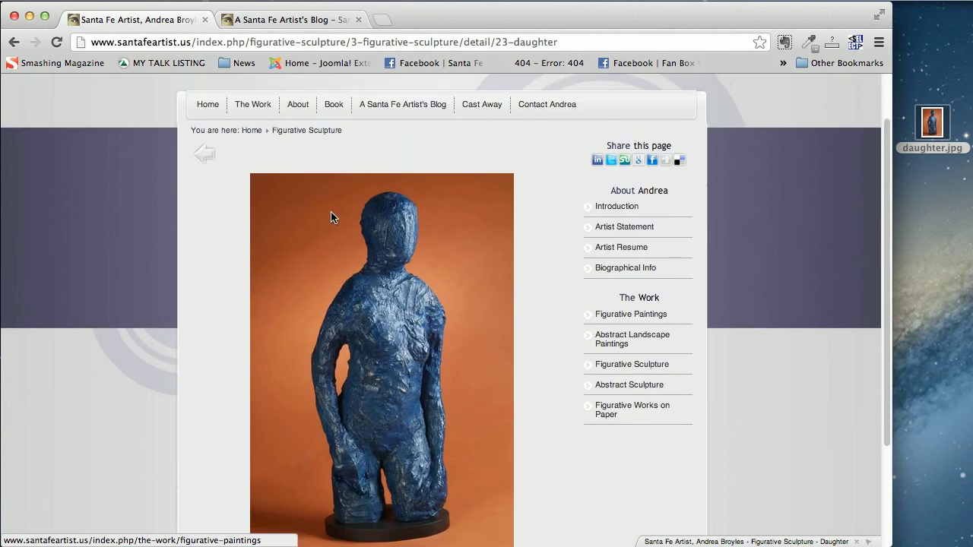
left_click(290, 21)
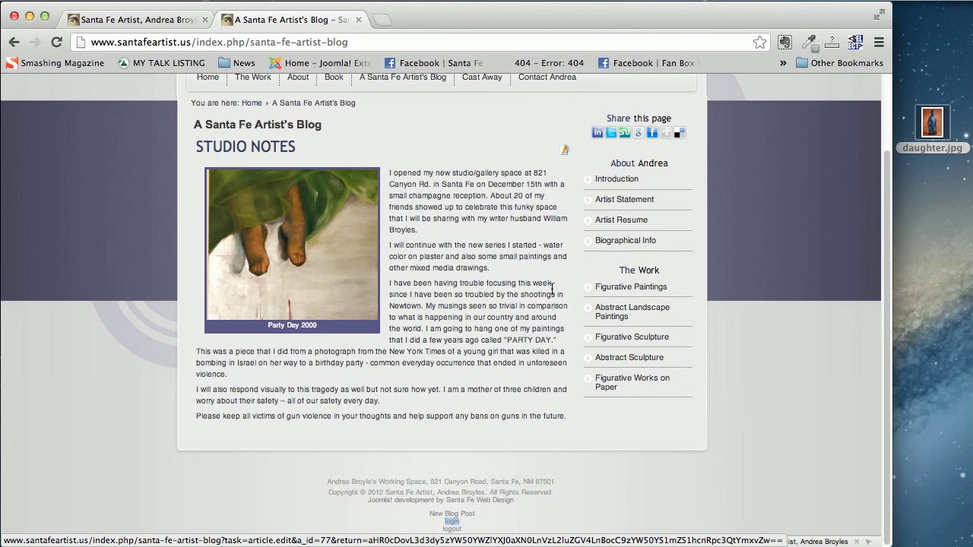
Start a new blog post and title it "Daughter - a new figurative sculpture".
left_click(482, 528)
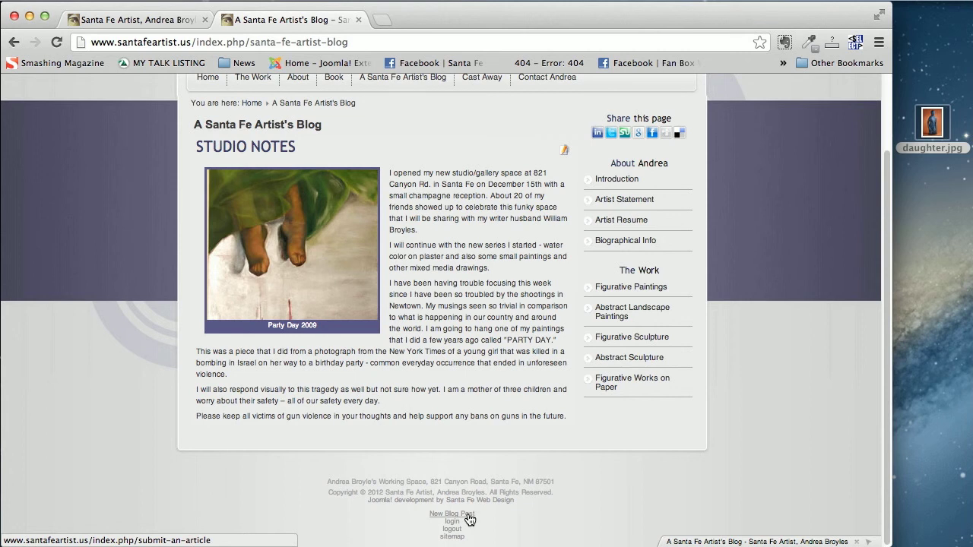
left_click(470, 518)
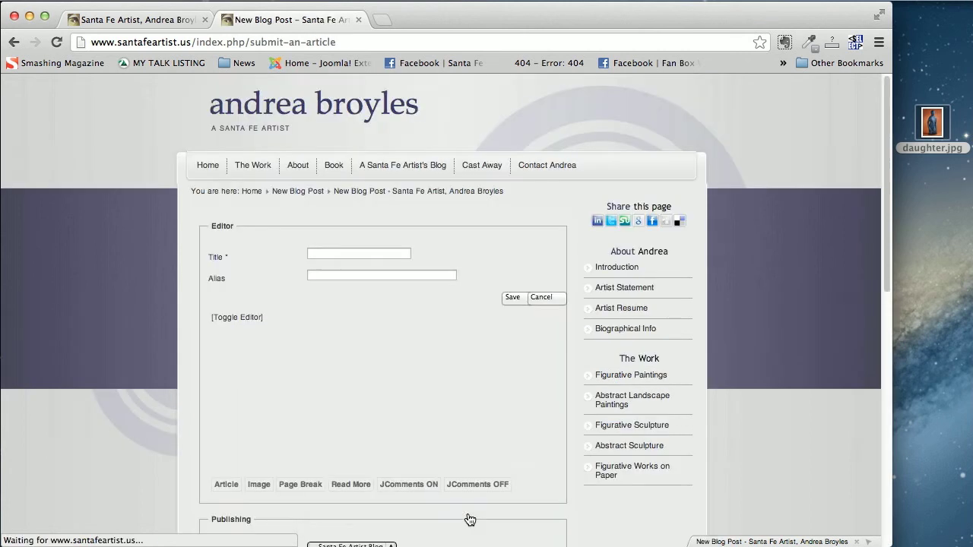
left_click(374, 253)
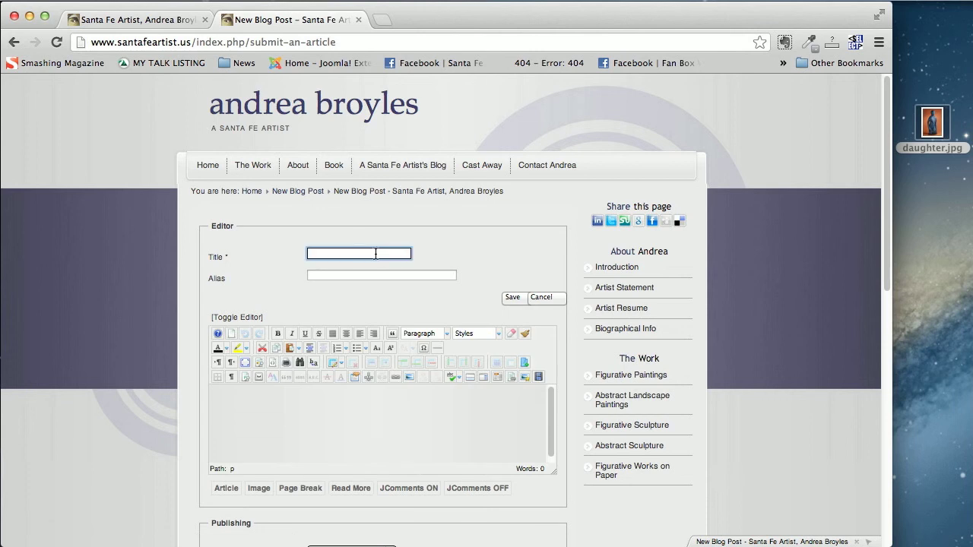
type("Daughte")
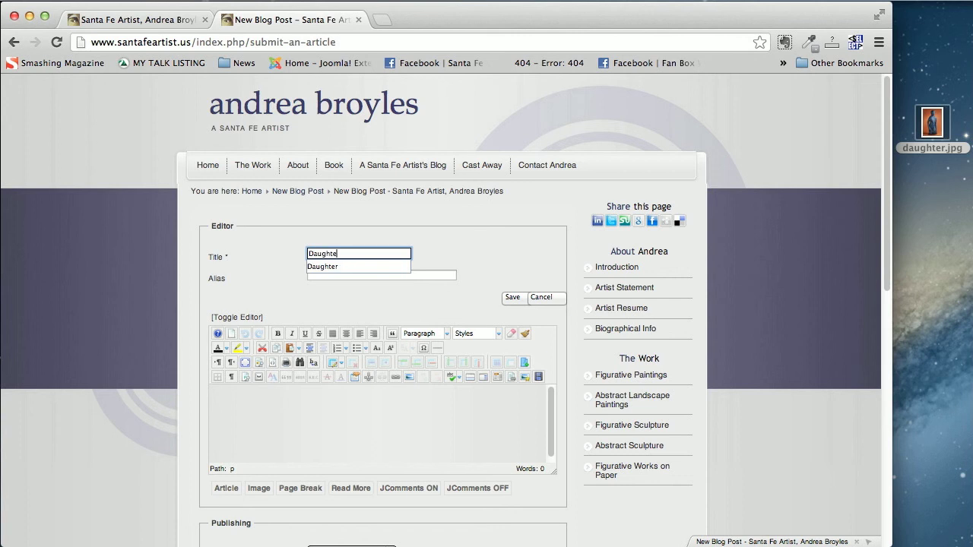
type("r - a")
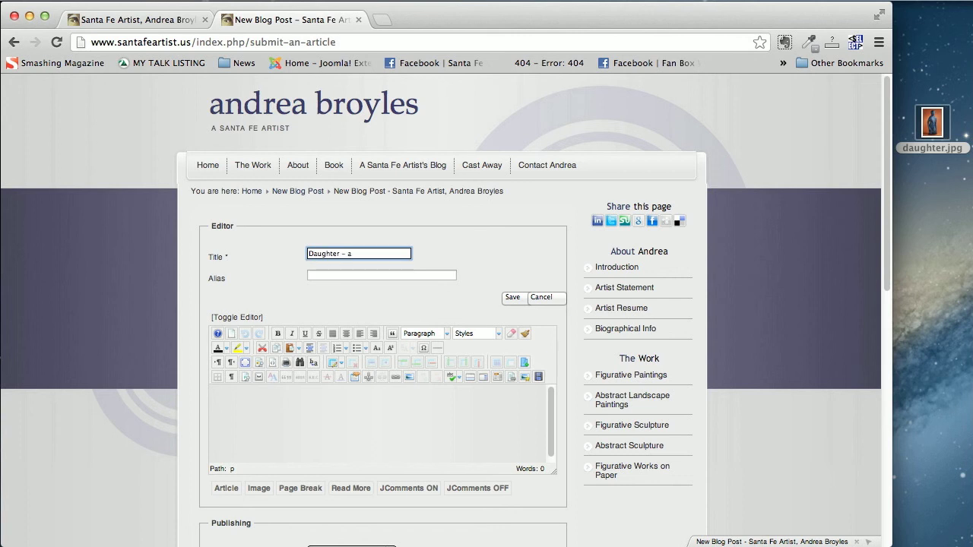
type(" new figurative sculpture")
left_click(331, 256, "shift")
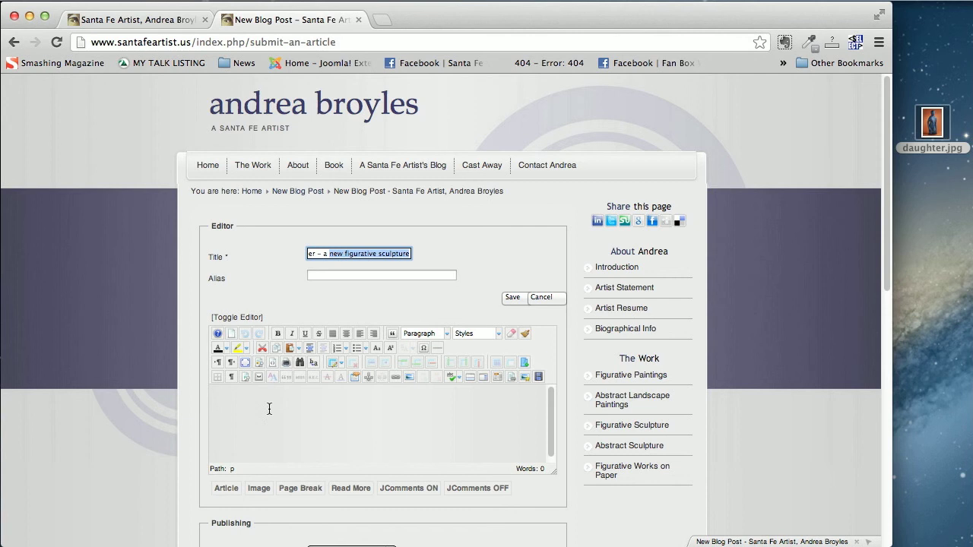
Write "Start typing our post and maybe writing about this new sculpture..." as the post's body text.
left_click(430, 431)
type("Star")
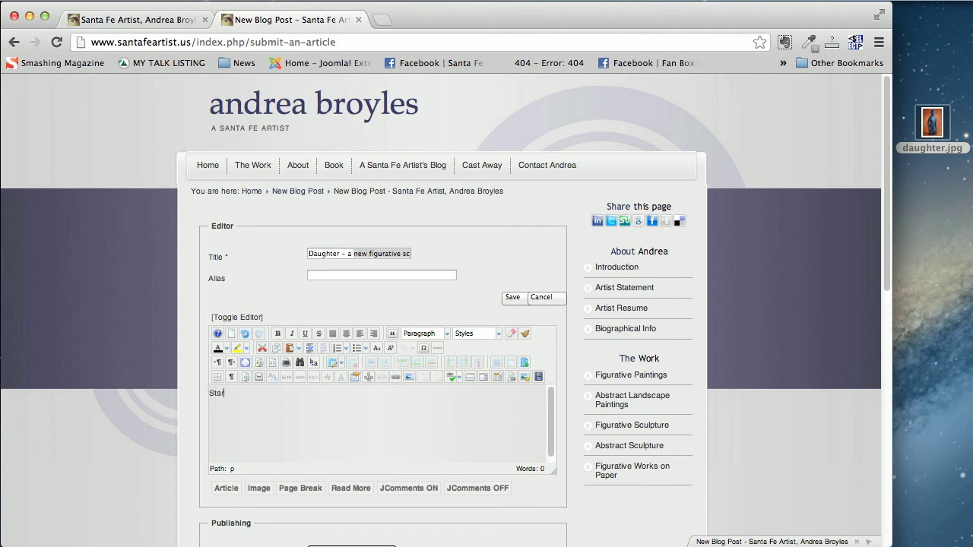
type("t typing our post and maybe w")
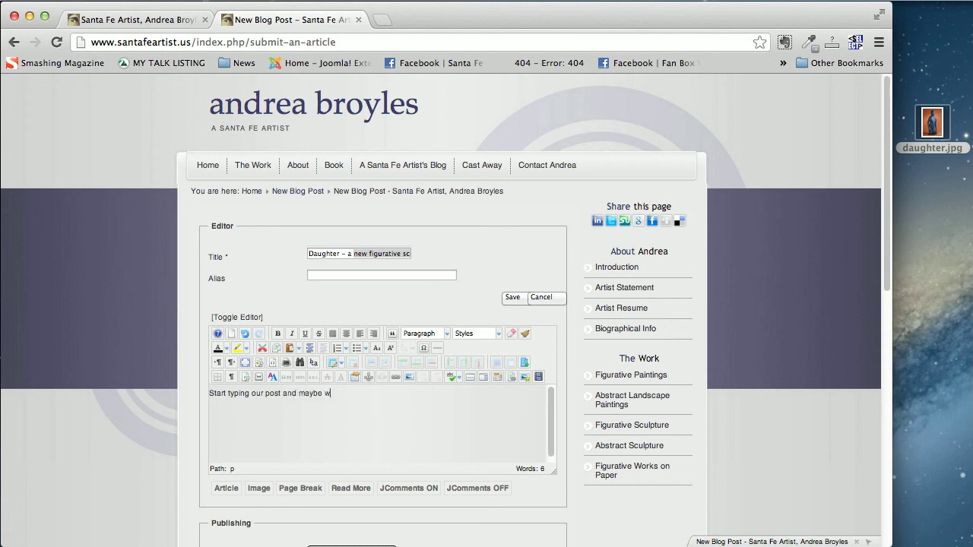
type("riting about this news")
key("BackSpace")
type("scu")
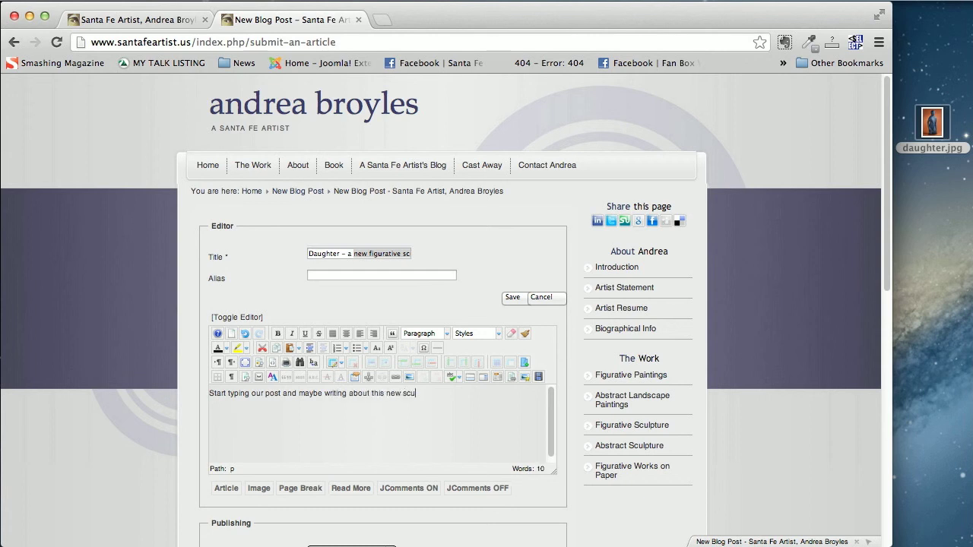
type("lpture...")
left_click(299, 348)
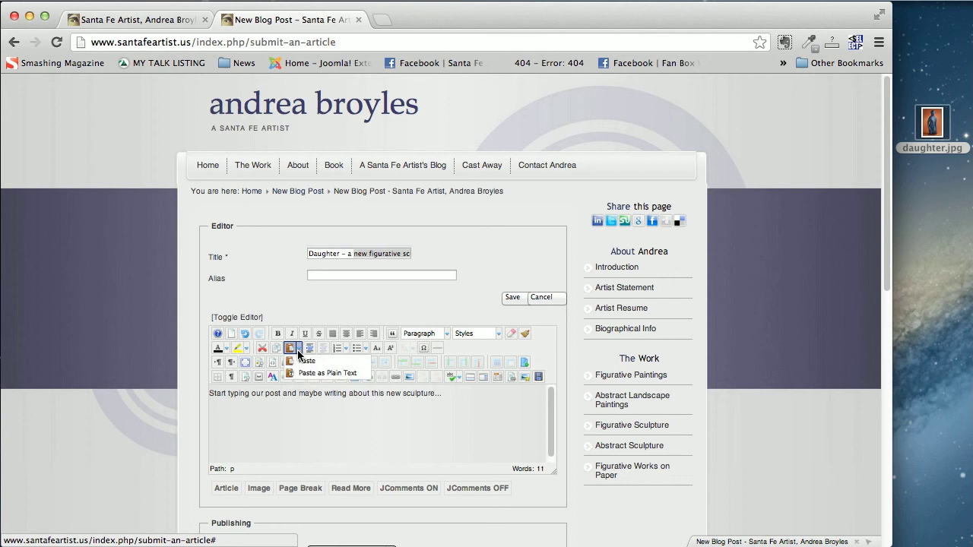
left_click(334, 372)
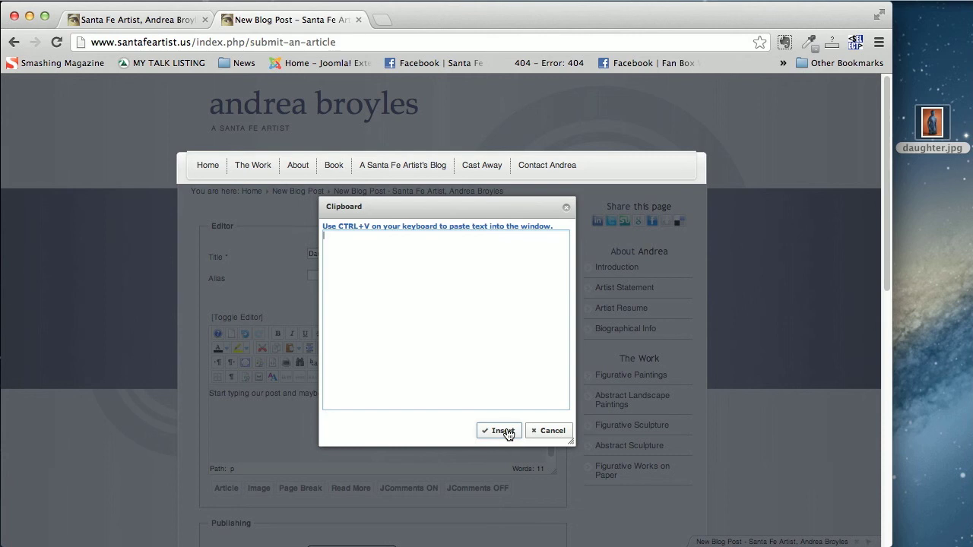
left_click(551, 431)
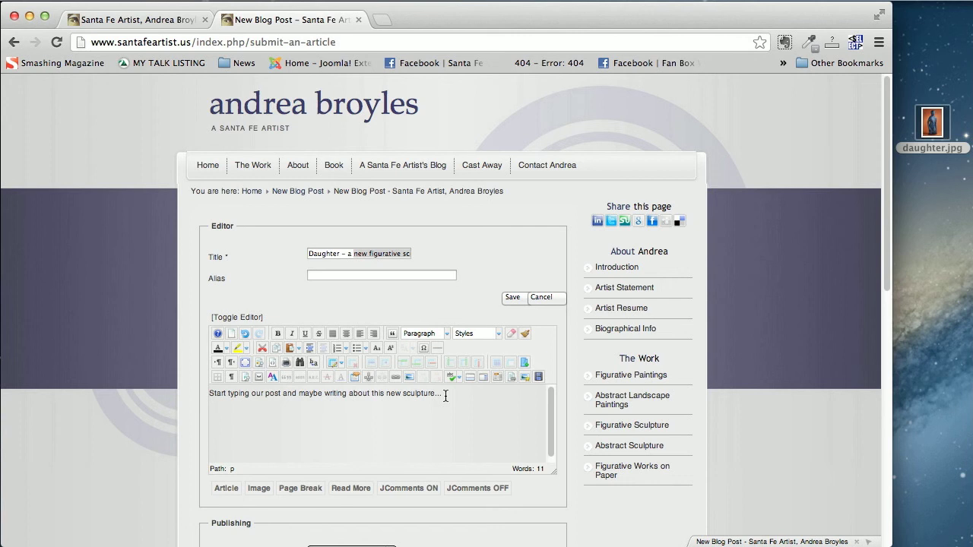
double_click(361, 257)
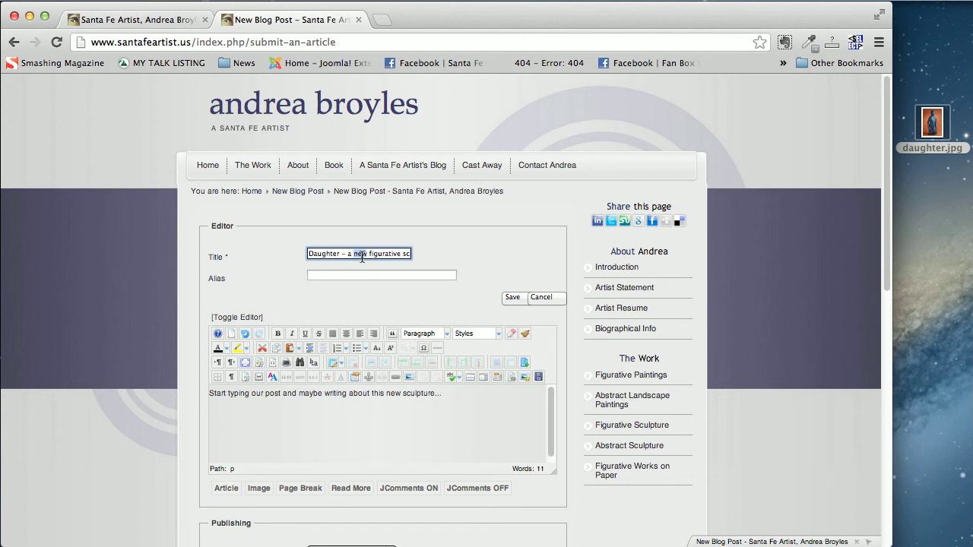
double_click(279, 396)
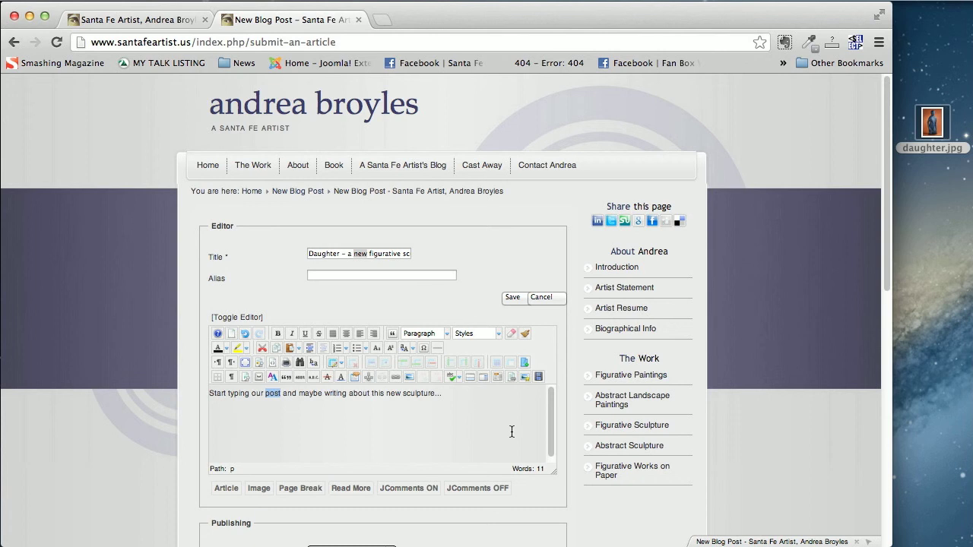
Open Image Manager Extended with the cursor at the start of the body text, and browse to the blogImages folder.
left_click(210, 394)
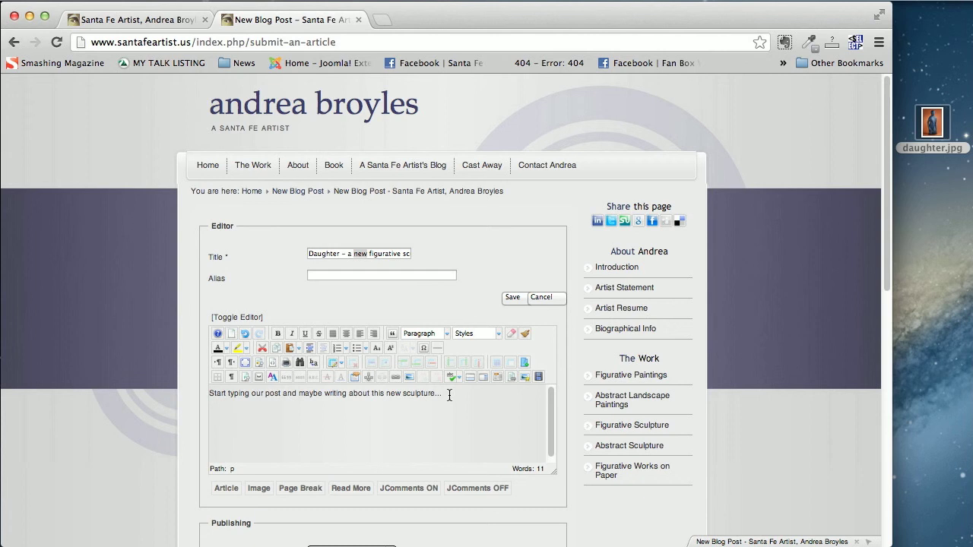
left_click(210, 393)
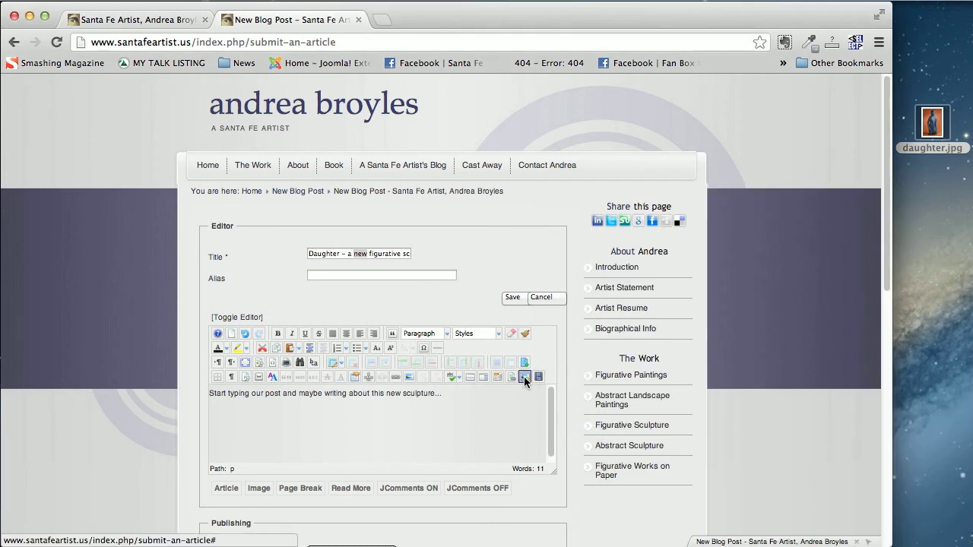
left_click(524, 377)
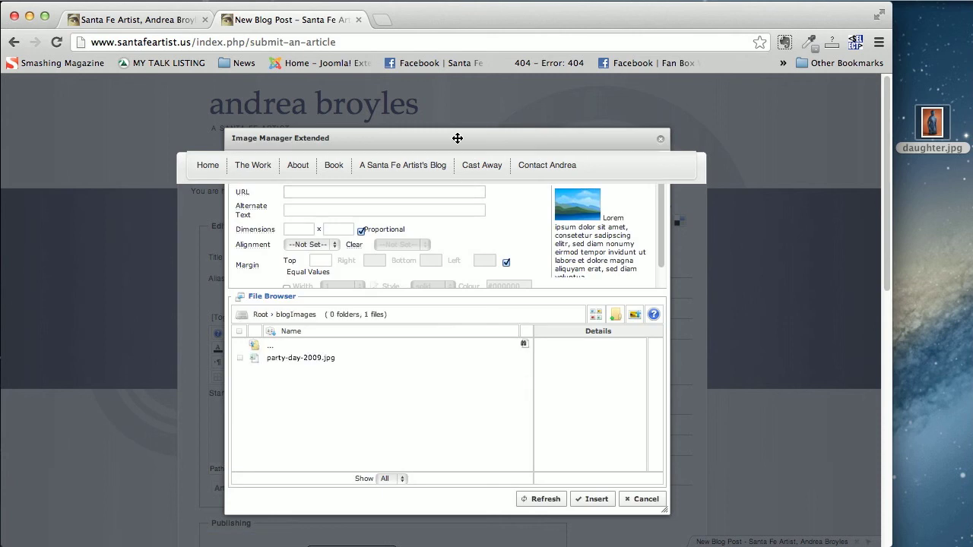
left_click_drag(458, 138, 453, 186)
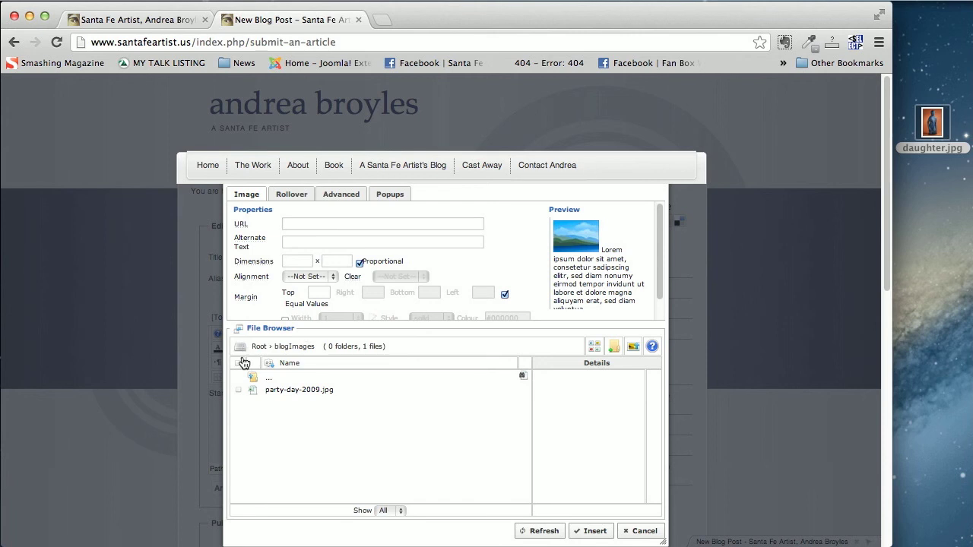
left_click(256, 347)
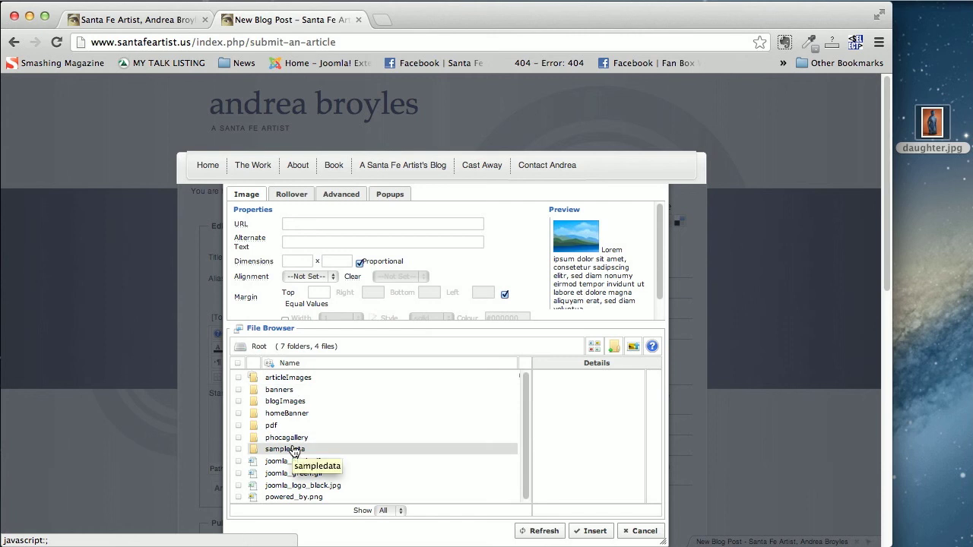
left_click(298, 405)
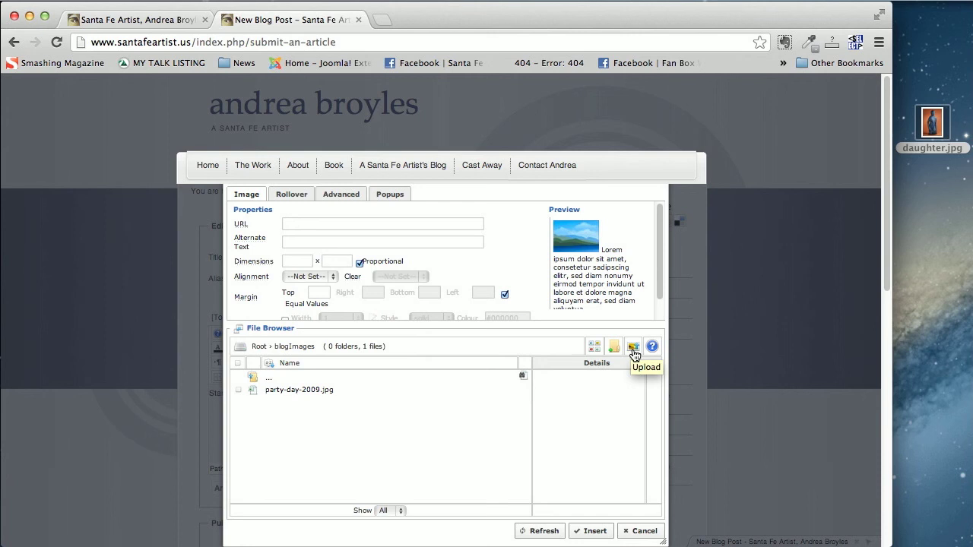
Upload daughter.jpg from the desktop to the blogImages folder, with resizing enabled at a width of 300 px.
left_click(634, 348)
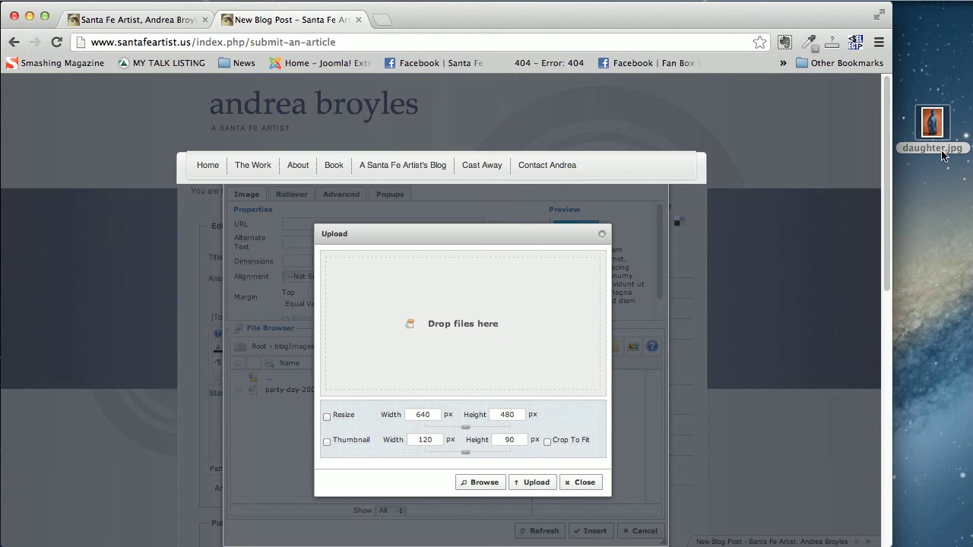
left_click_drag(942, 156, 479, 323)
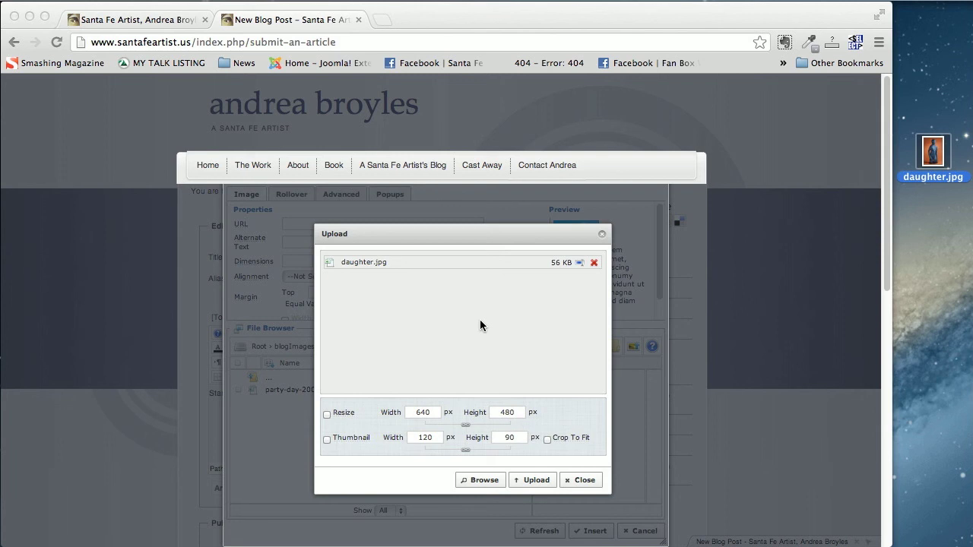
left_click(431, 414)
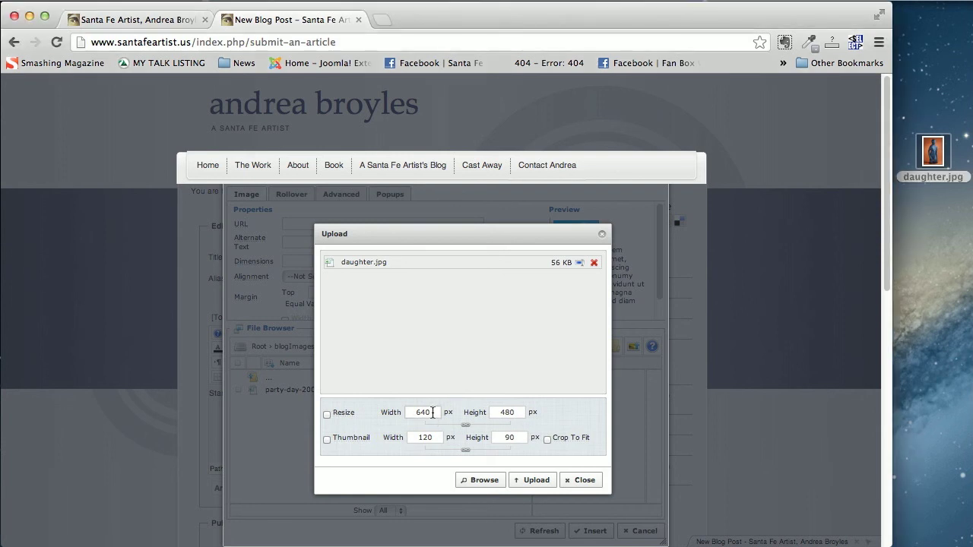
left_click_drag(432, 412, 396, 411)
type("300")
key("Tab")
left_click(328, 415)
left_click(535, 480)
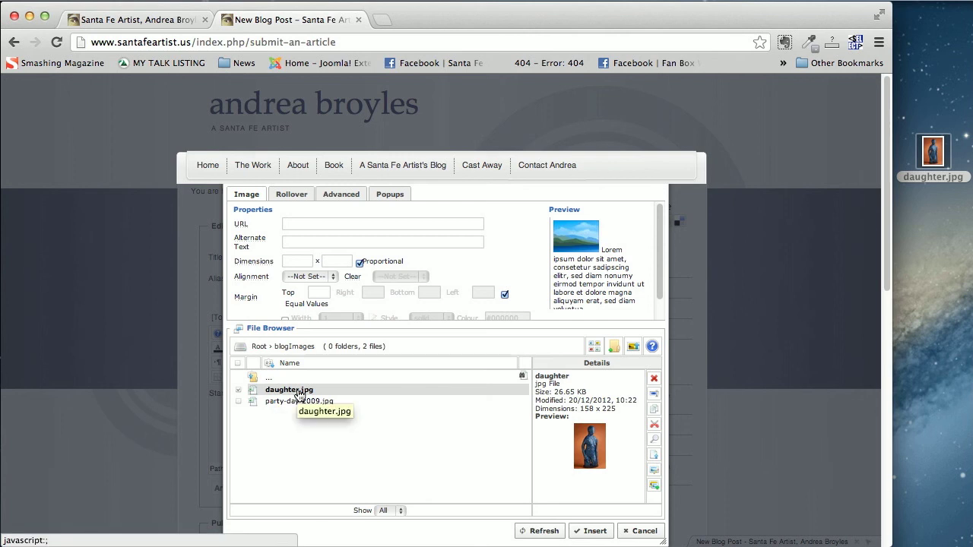
Choose the uploaded daughter.jpg as the source of the image for the post.
left_click(301, 223)
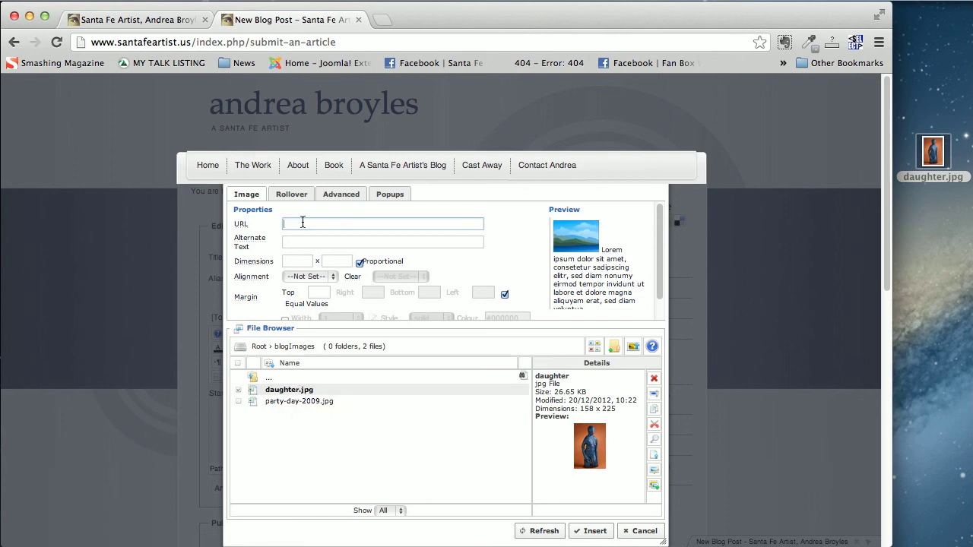
left_click(297, 395)
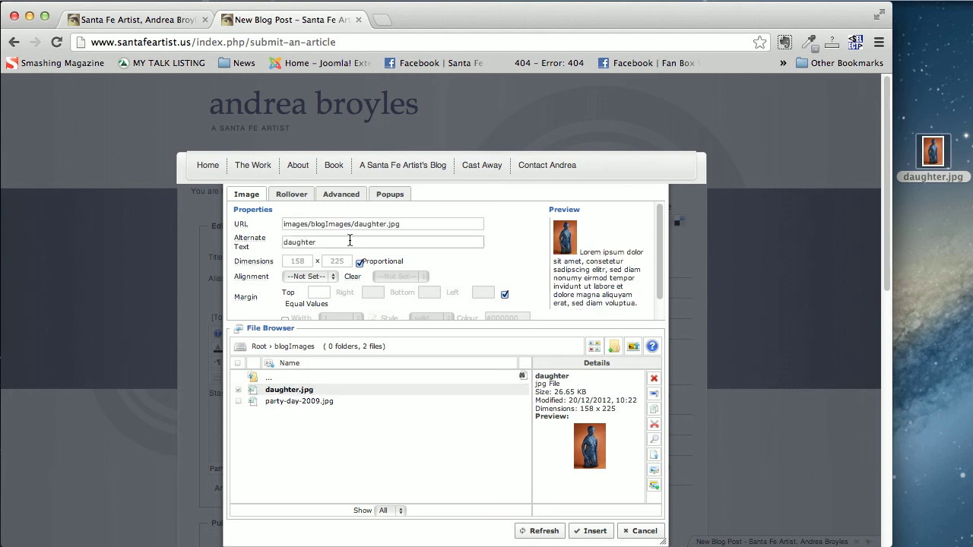
Replace the image's alternate text with "Daughter - a new Figurative Sculpture".
left_click_drag(387, 224, 267, 224)
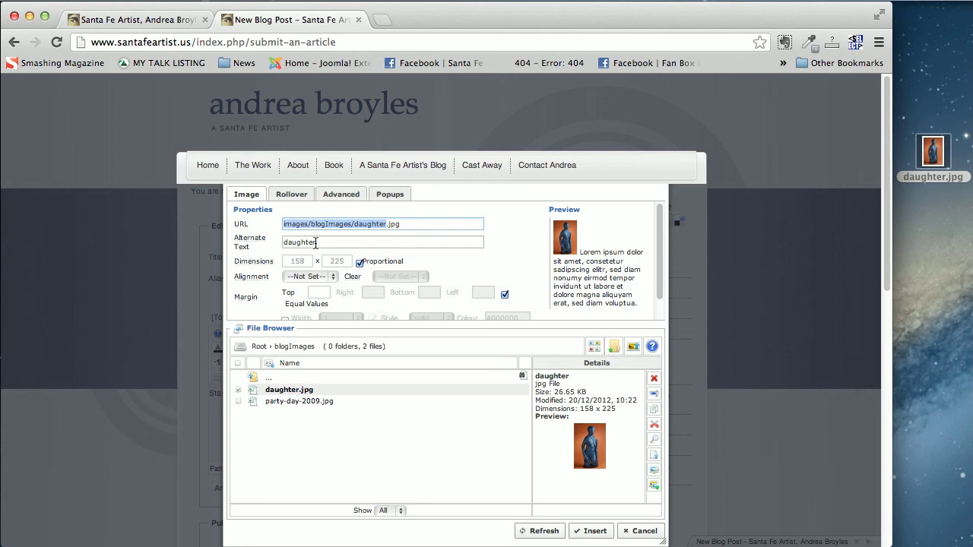
left_click_drag(315, 242, 252, 241)
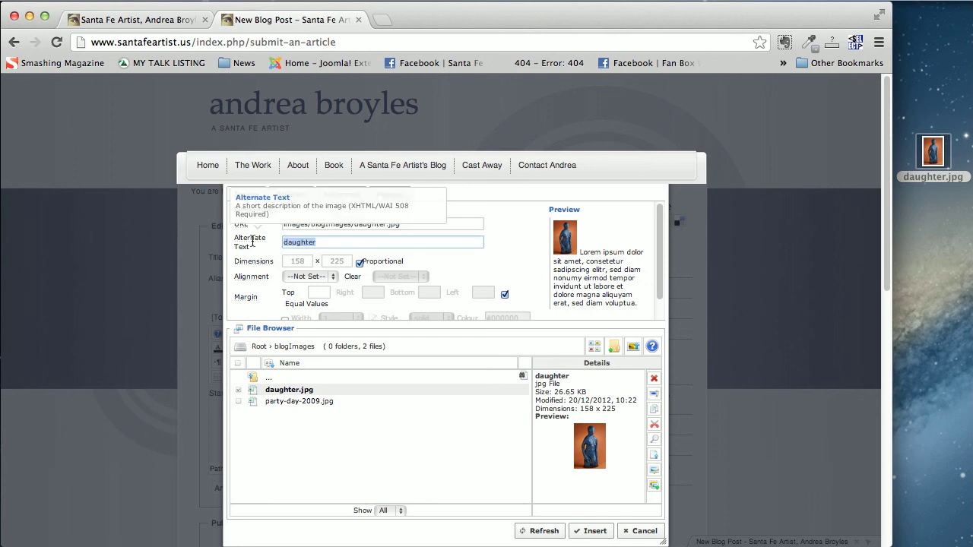
left_click(351, 242)
left_click_drag(351, 241, 285, 243)
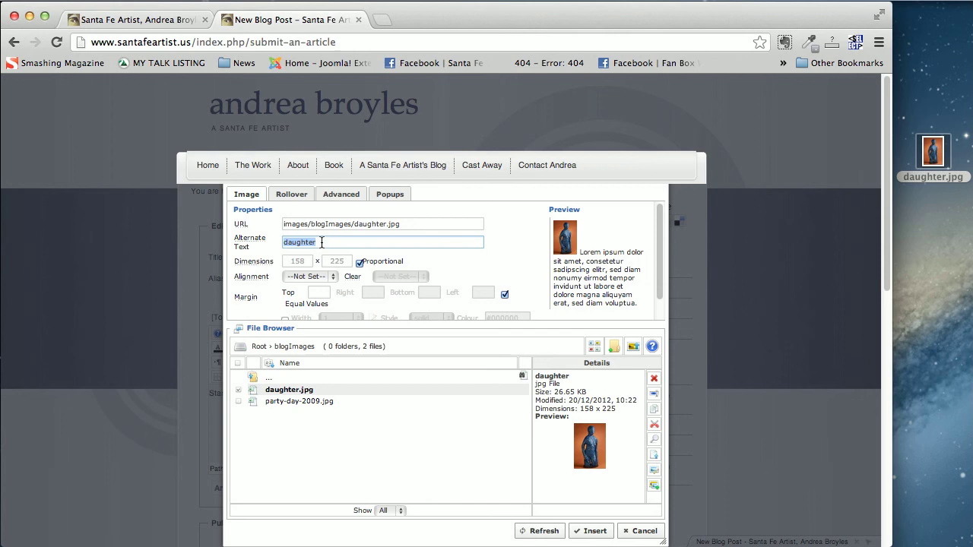
type("Daugher")
key("BackSpace")
key("BackSpace")
type("ter - a Figurative Scu")
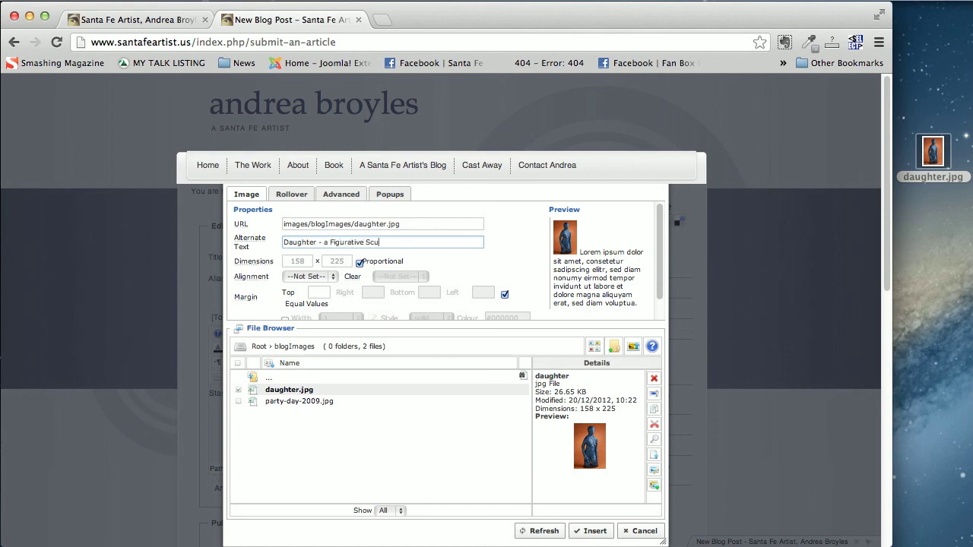
type("lpture")
left_click(329, 242)
type("new")
left_click_drag(424, 244, 351, 247)
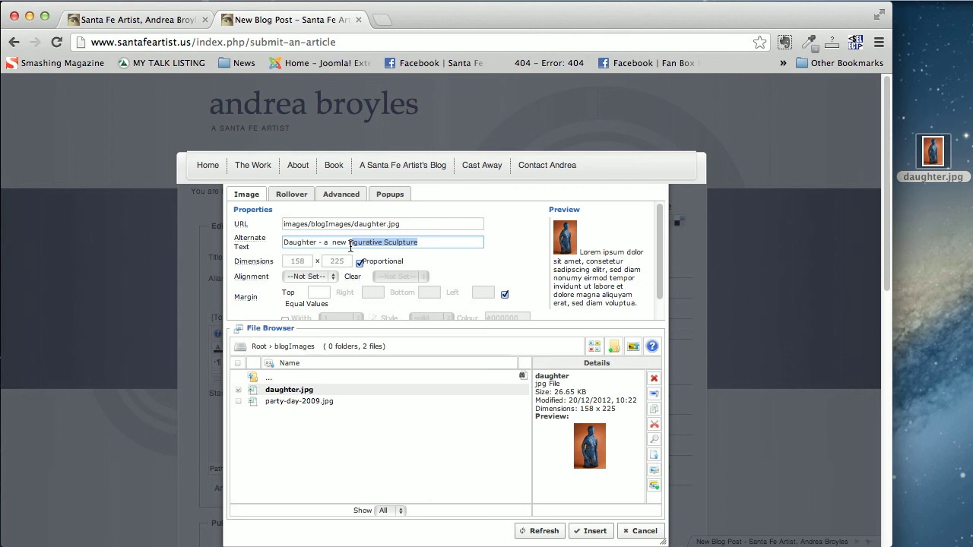
Set the image's alignment to Right so the post text wraps beside it.
left_click(320, 278)
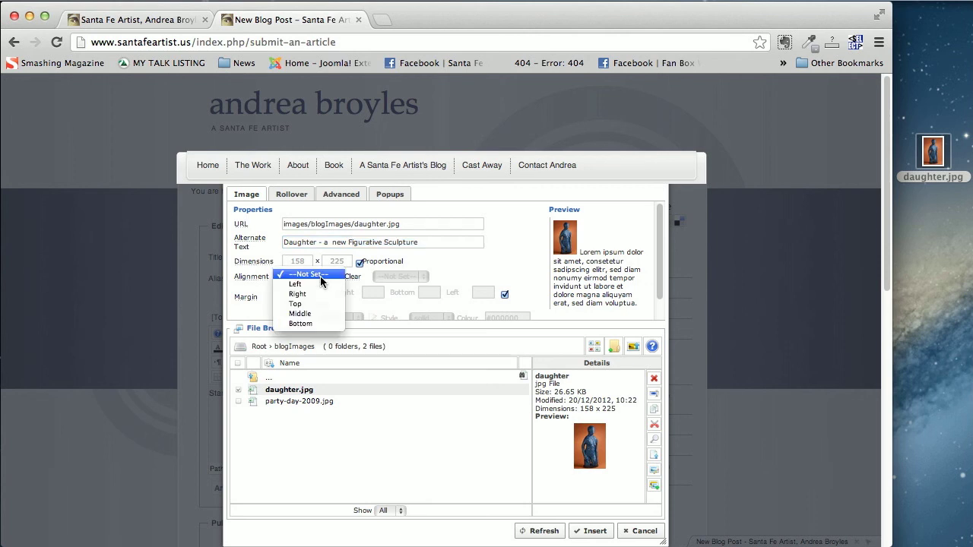
left_click(531, 257)
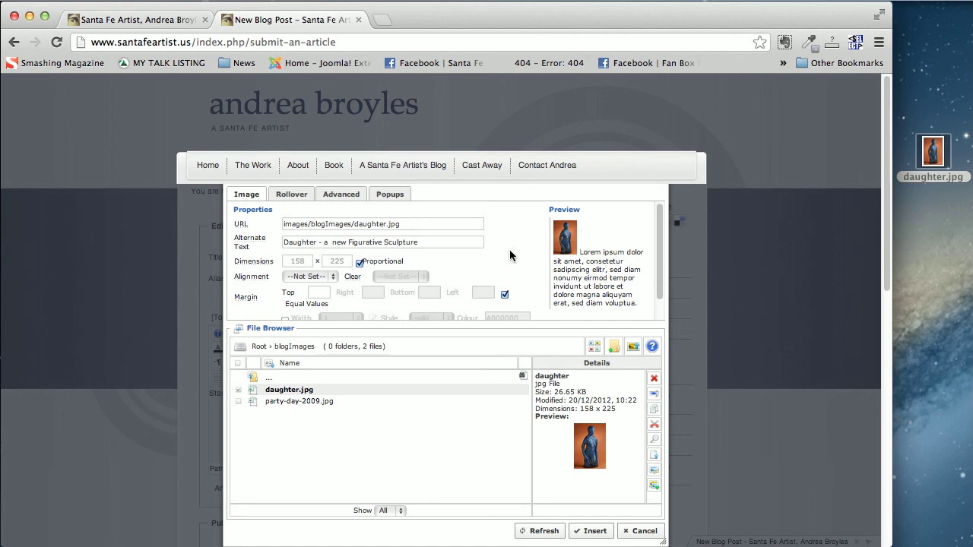
left_click(314, 278)
left_click(297, 299)
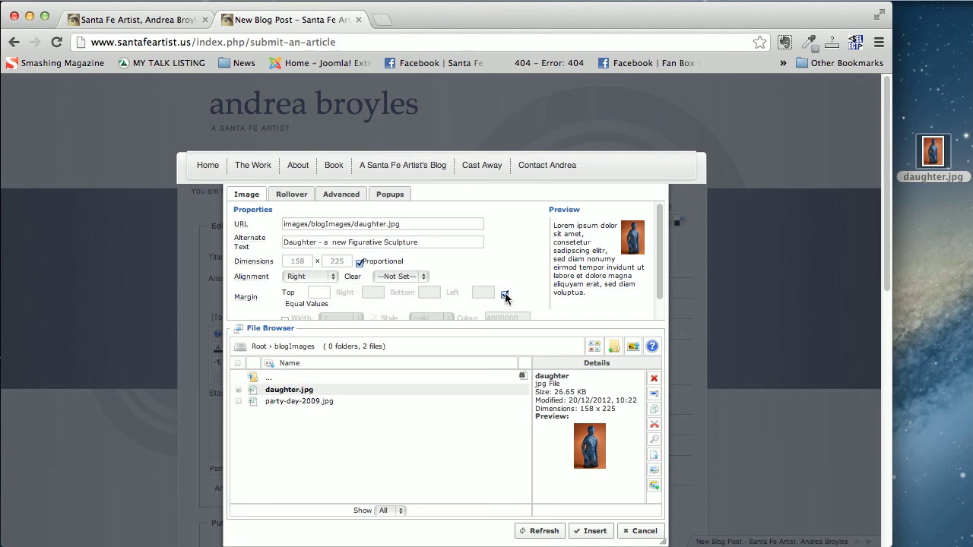
Turn off equal margin values for the image and set only its left margin to 15.
left_click(504, 294)
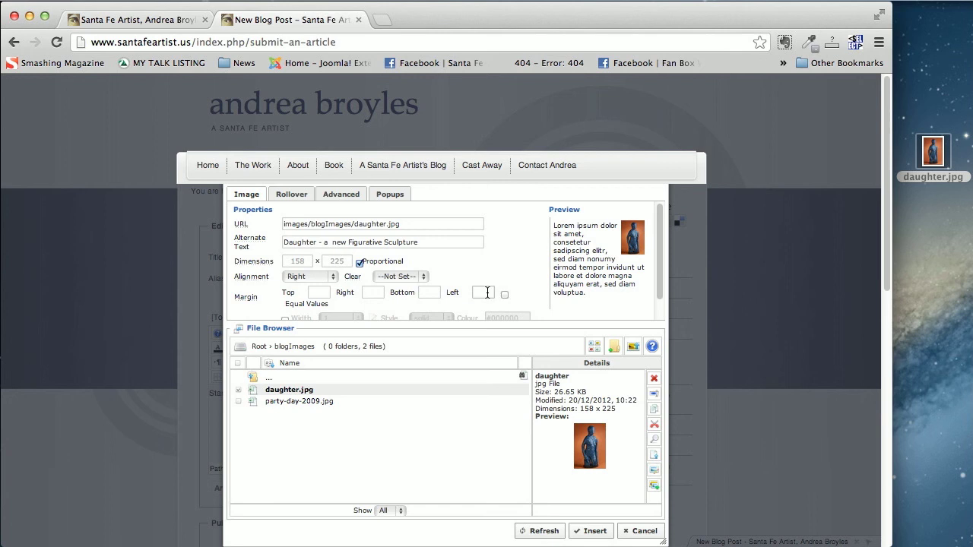
type("15")
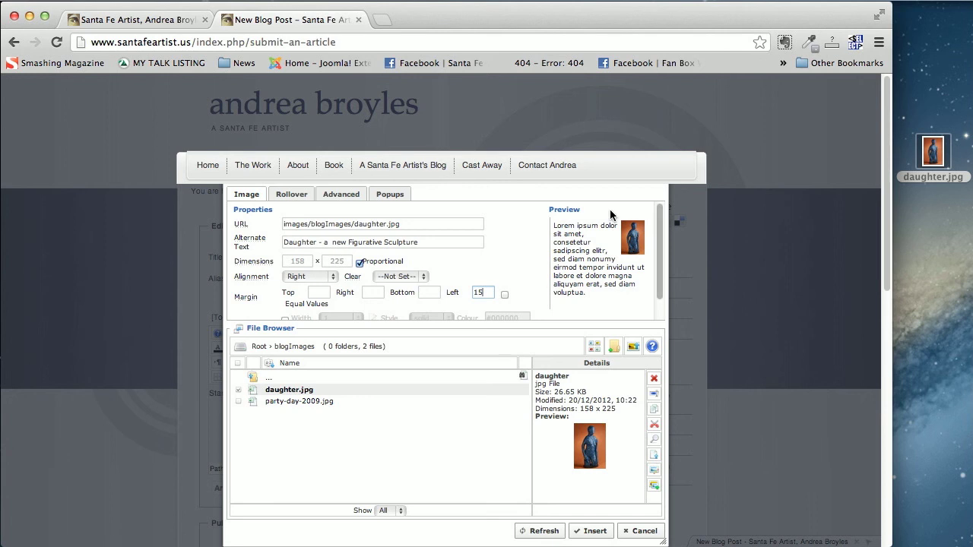
key("Tab")
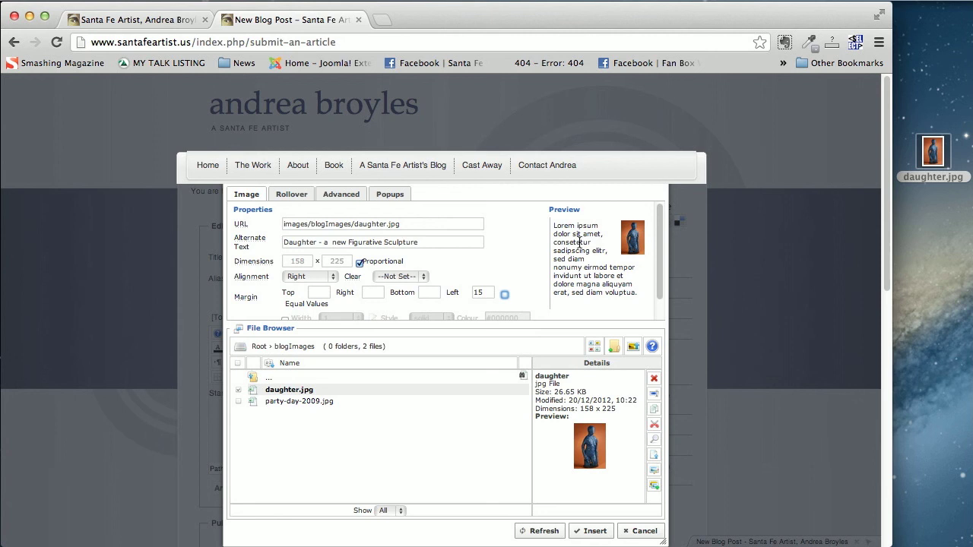
scroll(579, 242, "down", 1)
scroll(577, 246, "down", 1)
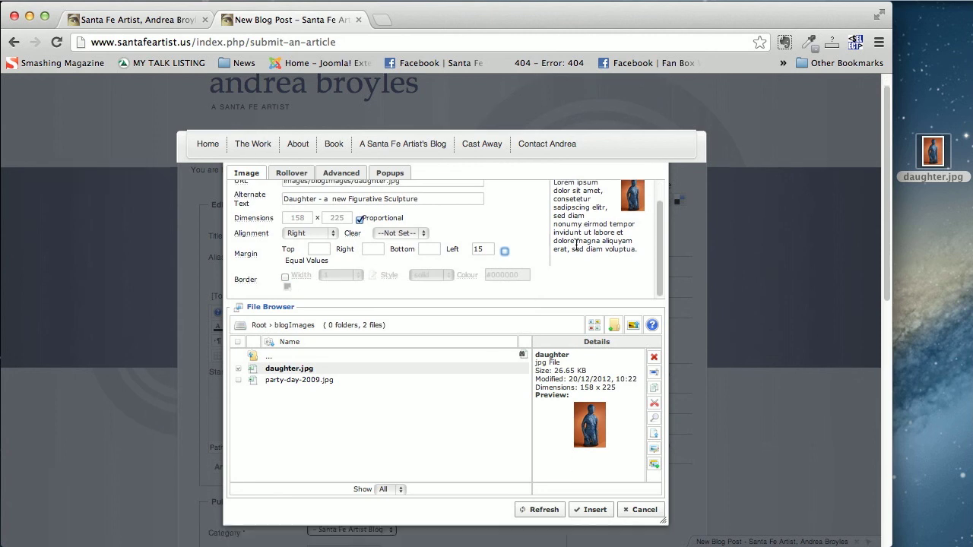
scroll(576, 244, "up", 1)
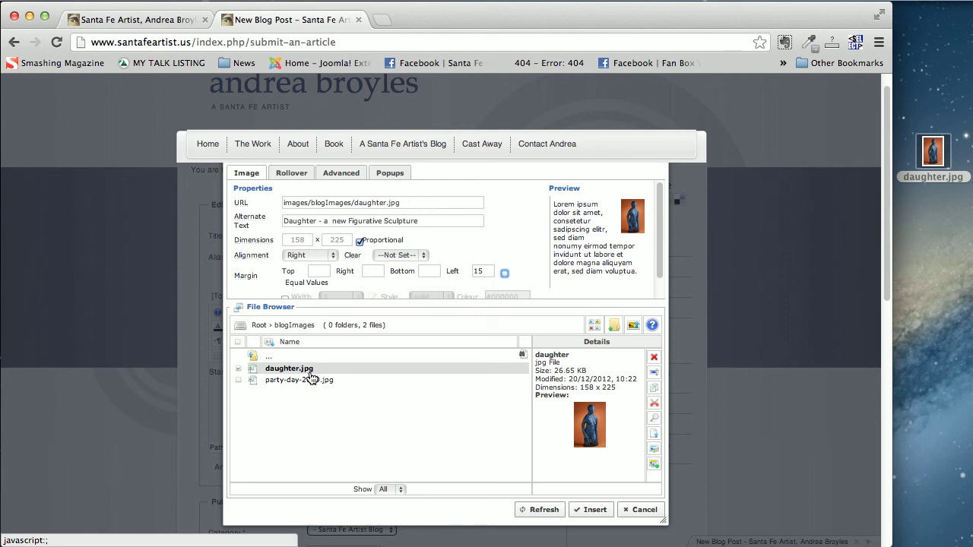
Review the image's alternate text and left margin, and insert daughter.jpg into the post.
left_click_drag(418, 220, 285, 221)
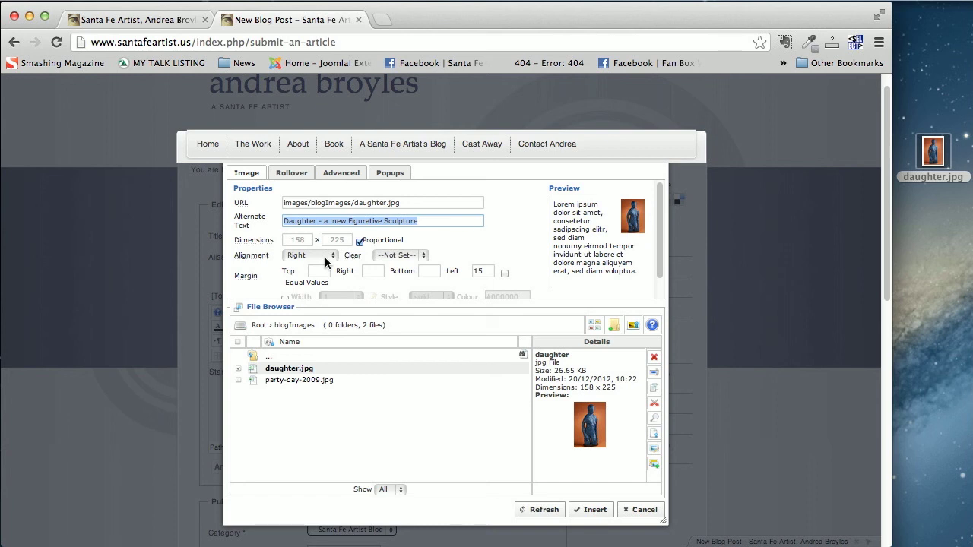
scroll(456, 274, "down", 1)
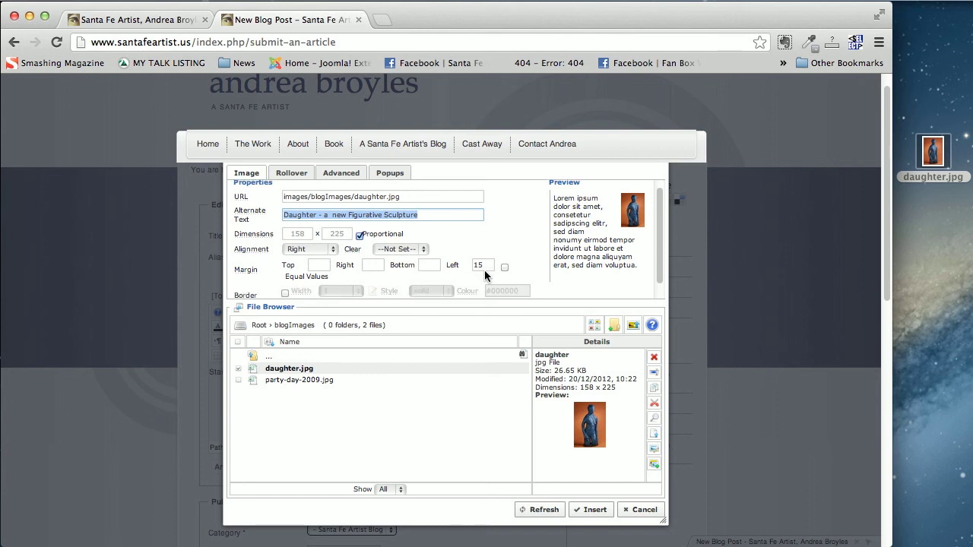
double_click(479, 266)
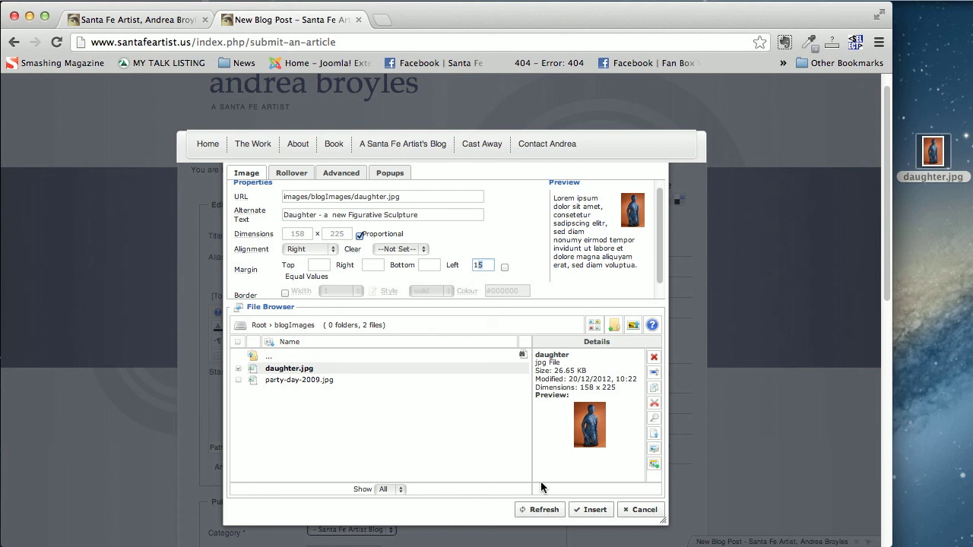
left_click(594, 509)
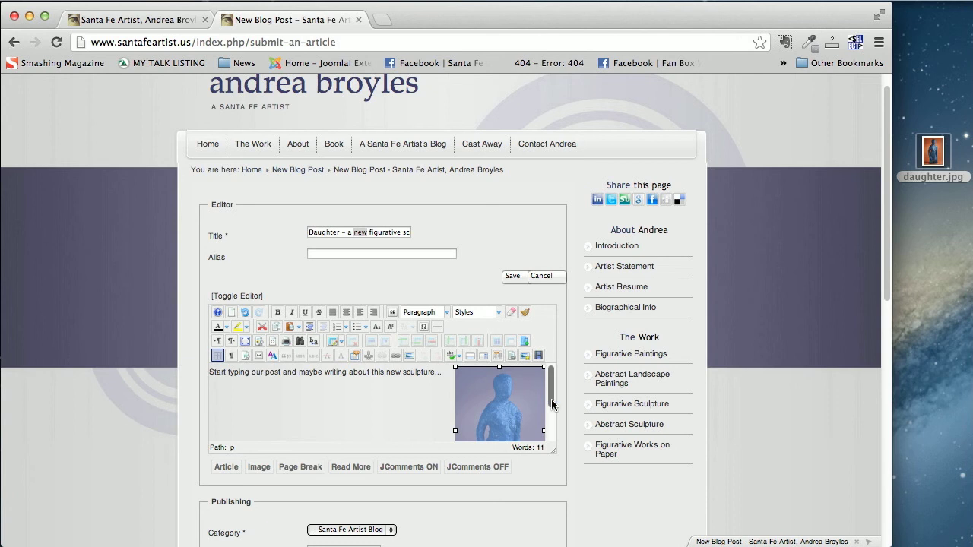
Check the inserted image in the editor and review the post's publishing options, including the available status choices.
mouse_move(552, 405)
left_mouse_down()
mouse_move(552, 439)
mouse_move(555, 389)
left_mouse_up()
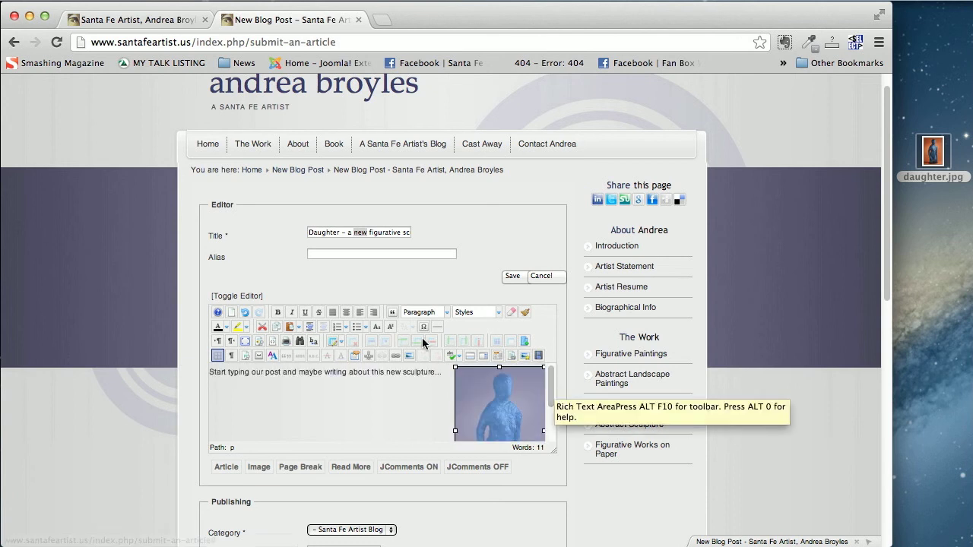
scroll(470, 396, "down", 2)
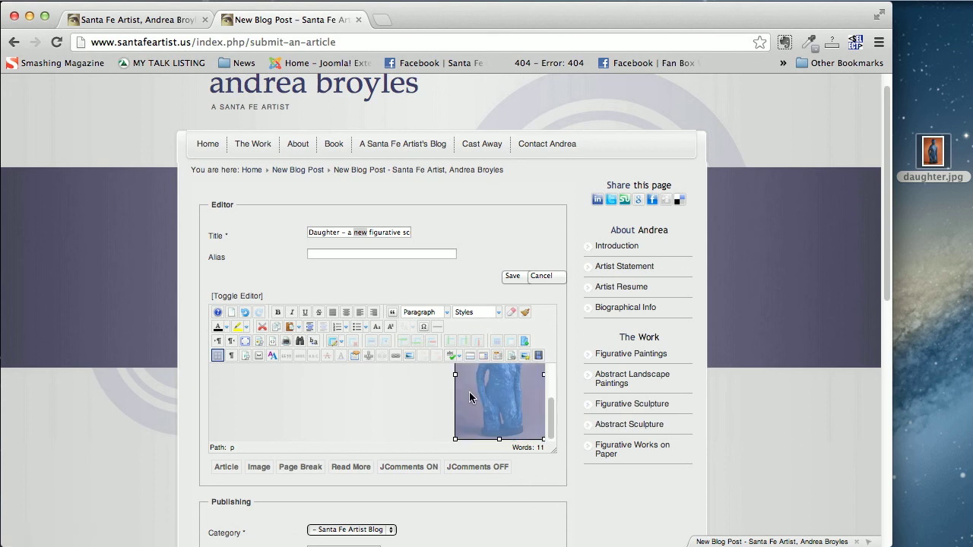
scroll(470, 396, "down", 3)
scroll(473, 476, "down", 2)
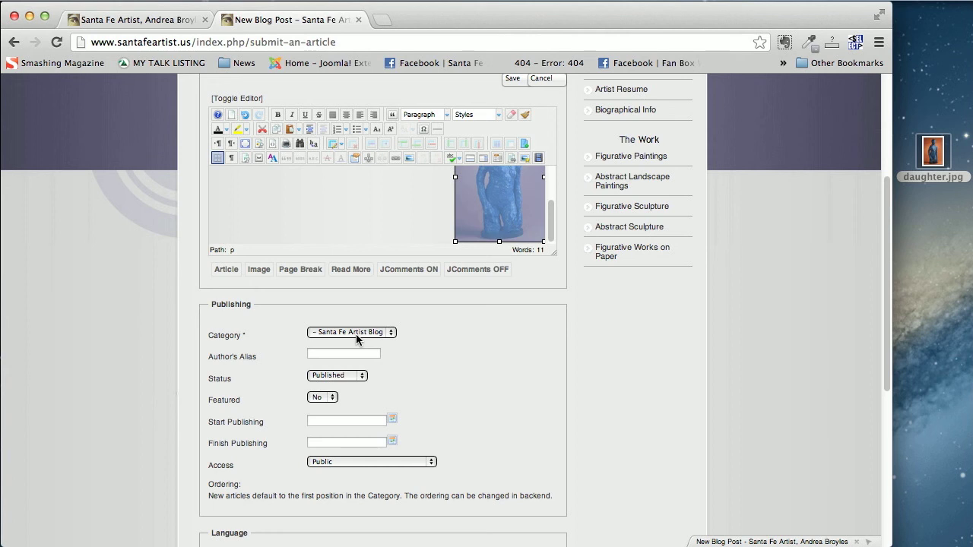
scroll(432, 356, "down", 1)
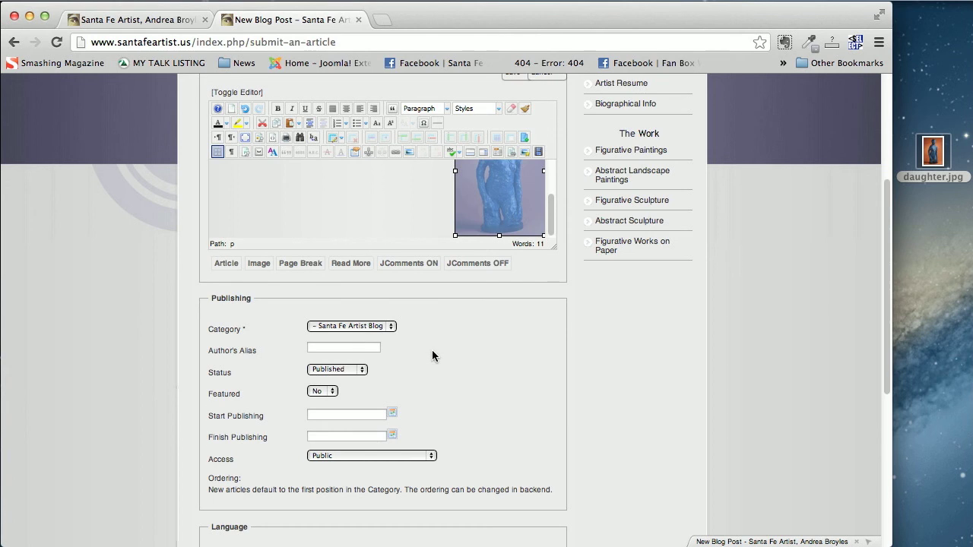
scroll(432, 356, "down", 2)
scroll(431, 356, "down", 1)
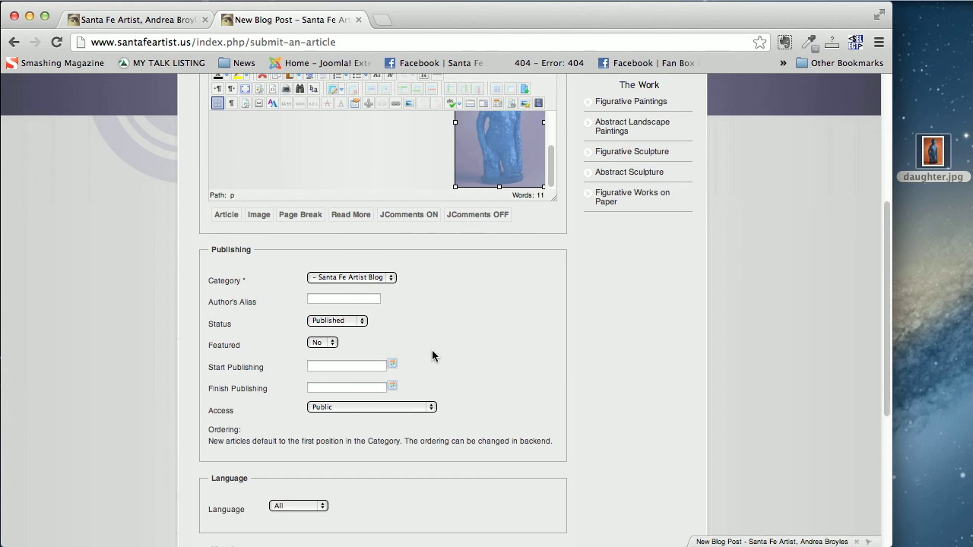
scroll(367, 326, "down", 1)
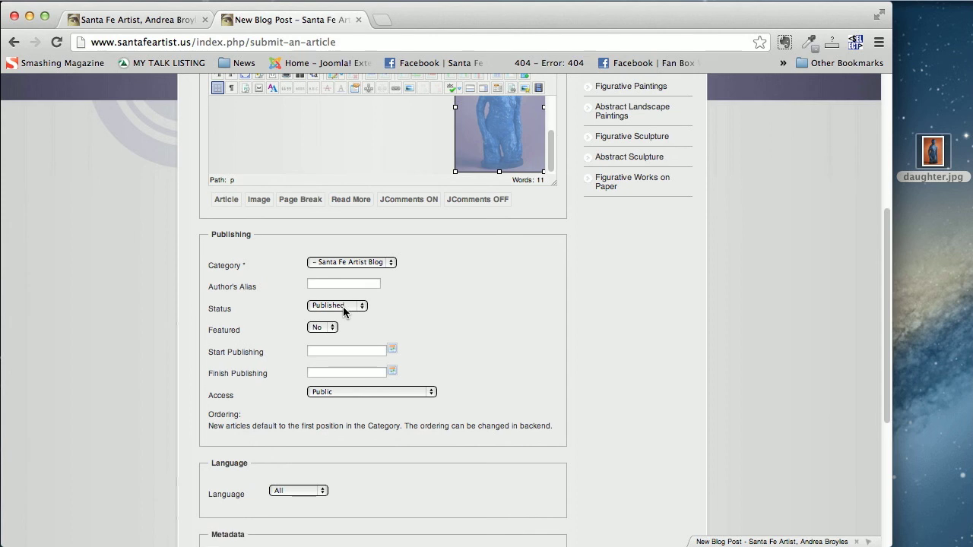
left_click(343, 307)
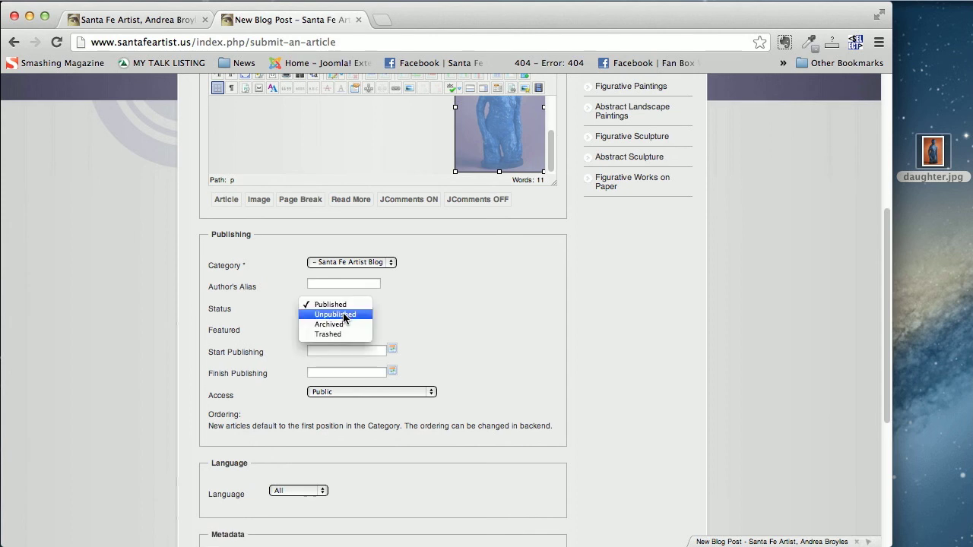
left_click(344, 304)
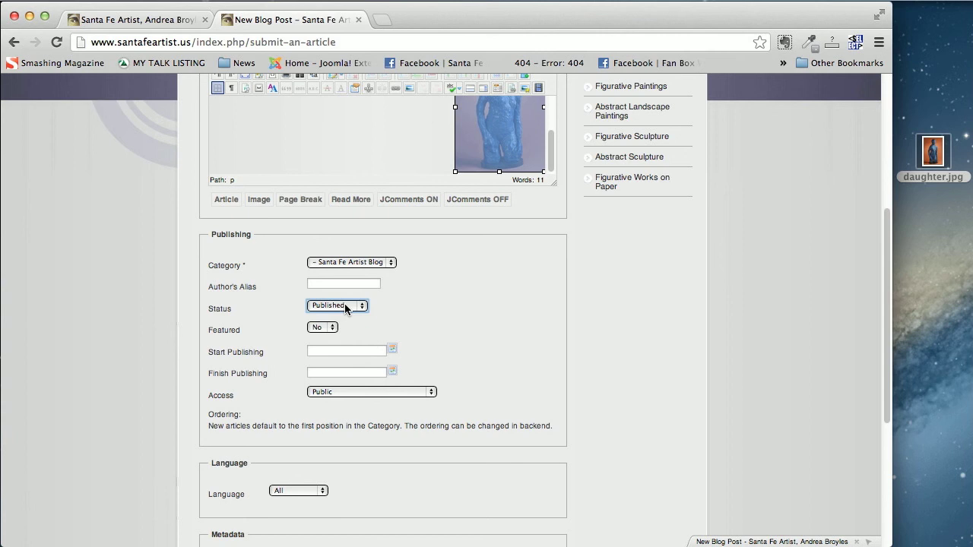
scroll(408, 309, "down", 1)
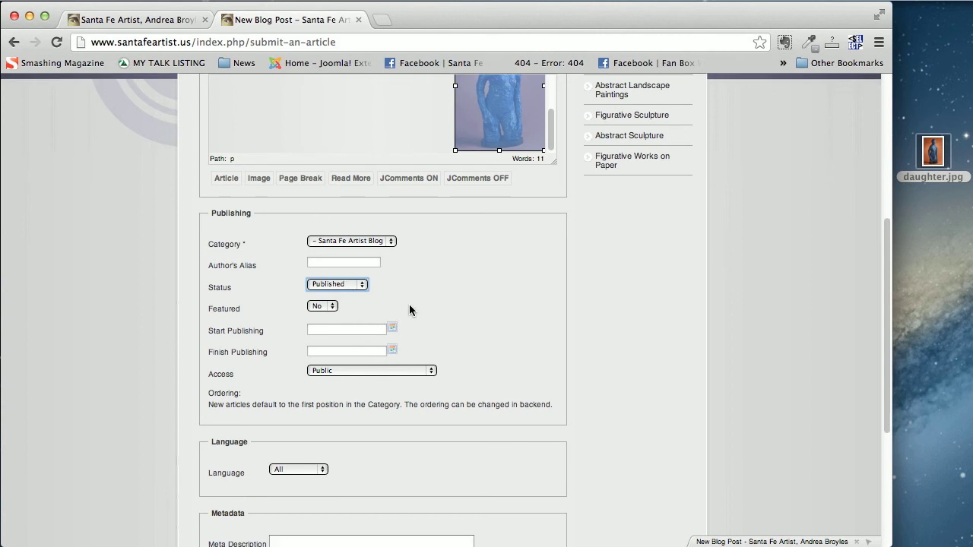
Insert the word "figurative" before "sculpture" in the post's body text.
scroll(409, 309, "up", 4)
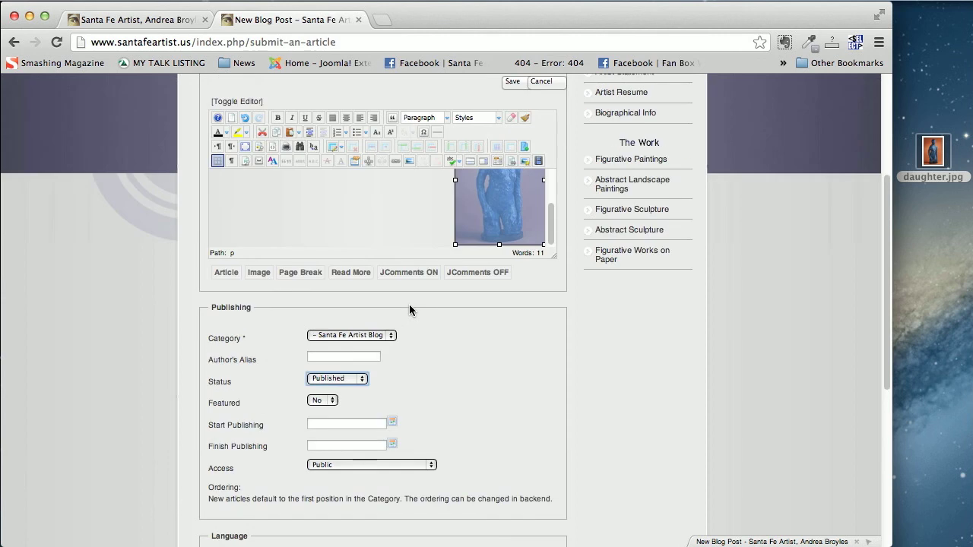
scroll(409, 309, "up", 2)
scroll(382, 269, "up", 8)
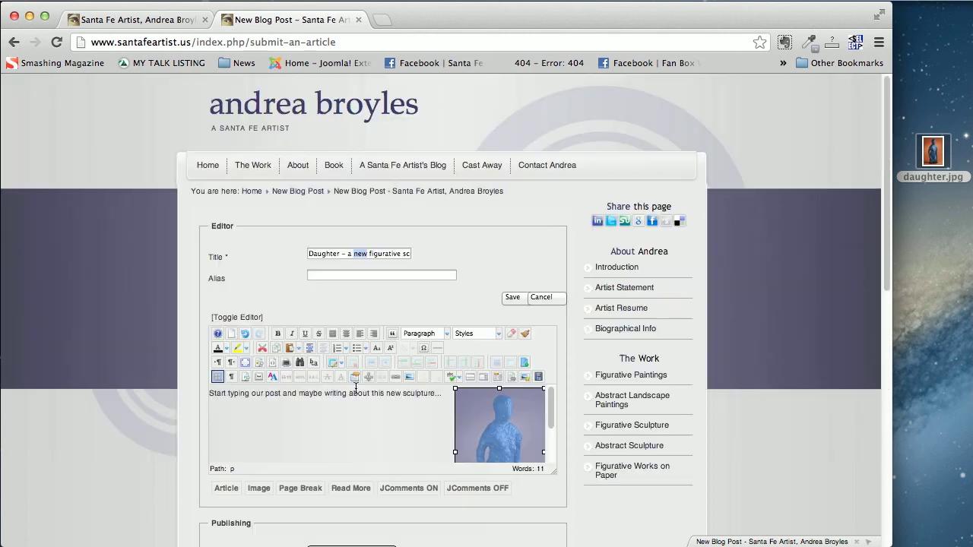
triple_click(354, 393)
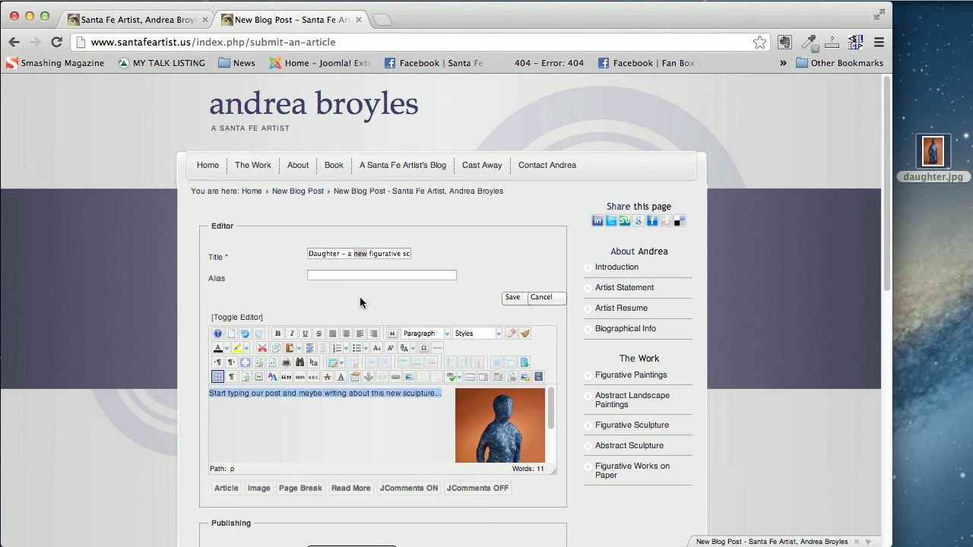
left_click(404, 394)
type("figurat")
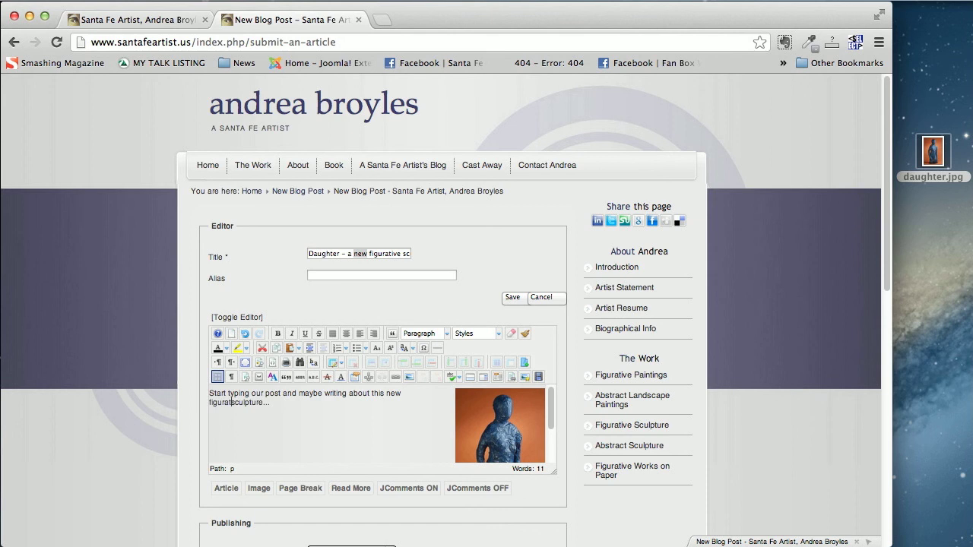
type("ive")
Copy the whole sentence of body text into the post's Meta Description.
left_click_drag(319, 402, 201, 394)
key("super+c")
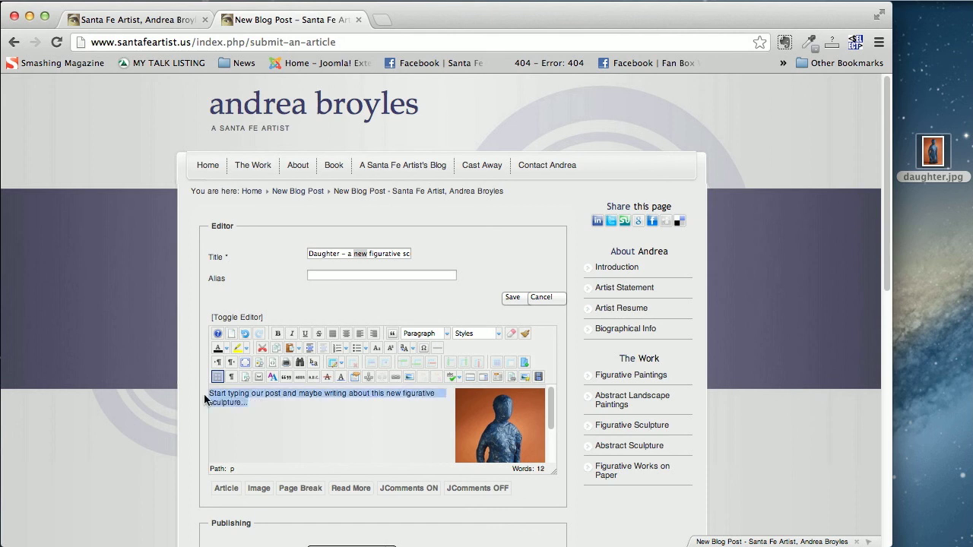
scroll(498, 410, "down", 2)
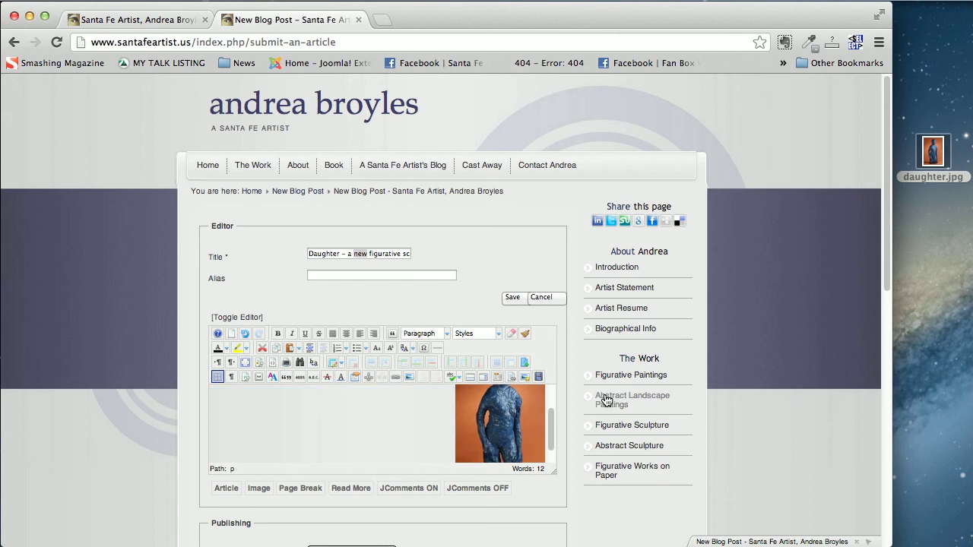
scroll(604, 397, "down", 4)
scroll(600, 389, "down", 5)
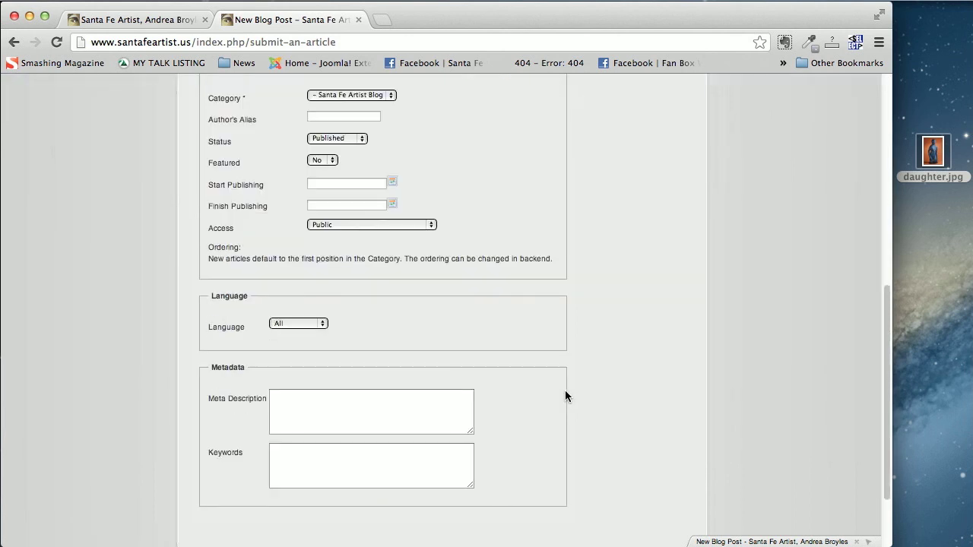
left_click(391, 407)
key("super+v")
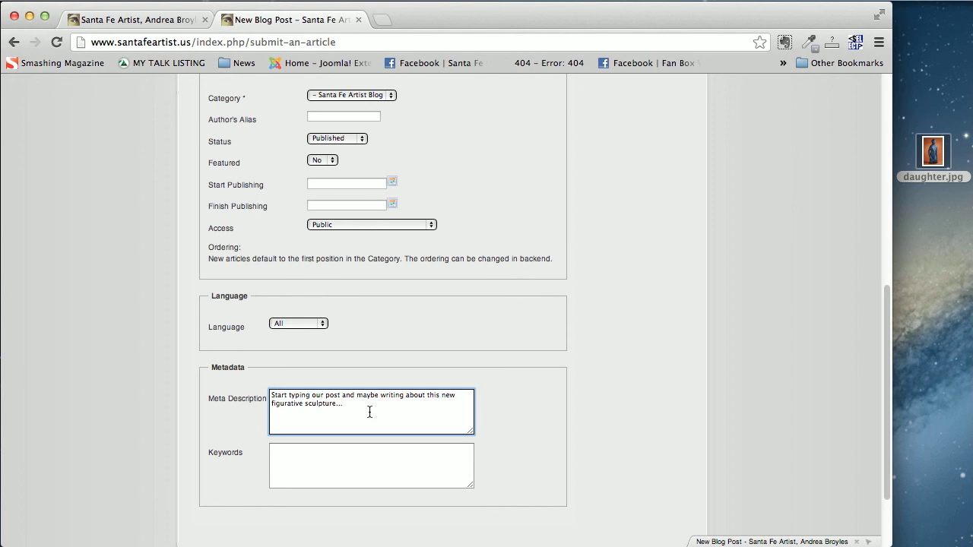
Enter "new figurative sculpture" as the post's metadata keywords.
left_click(329, 457)
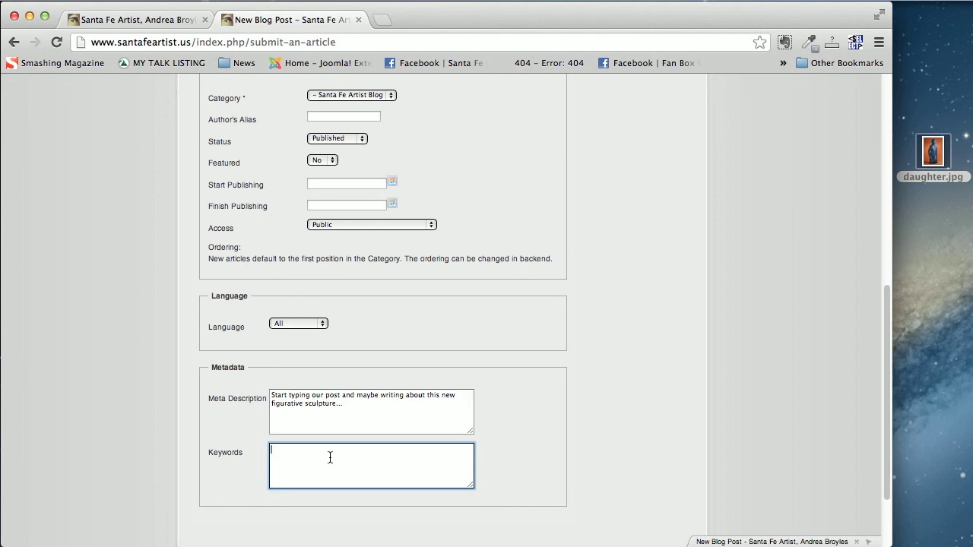
type("figurative sculpture")
left_click(271, 449)
type("new")
left_click(353, 450)
type(",")
key("BackSpace")
key("BackSpace")
Review the post's title, image, publishing options and metadata, ending on the Meta Description text.
scroll(485, 394, "up", 2)
scroll(485, 398, "up", 4)
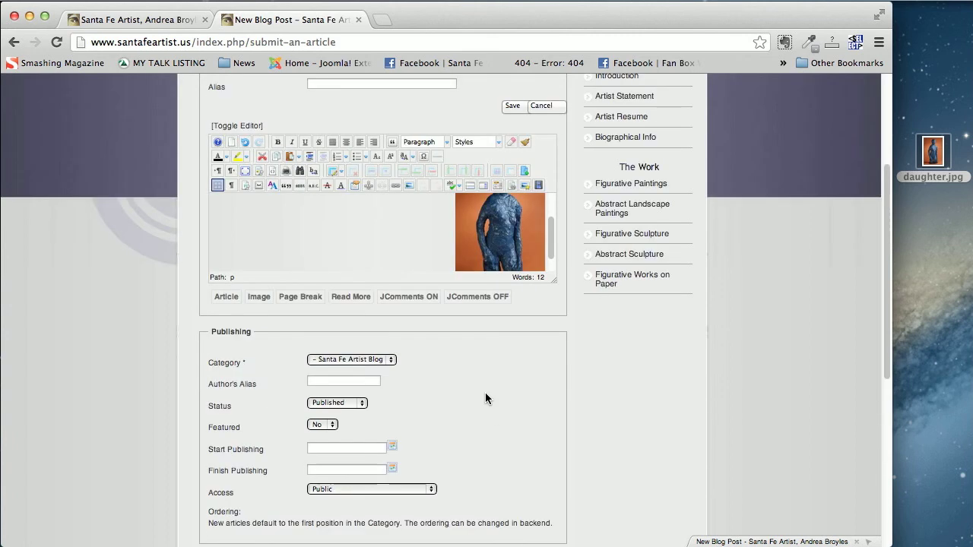
scroll(411, 290, "up", 4)
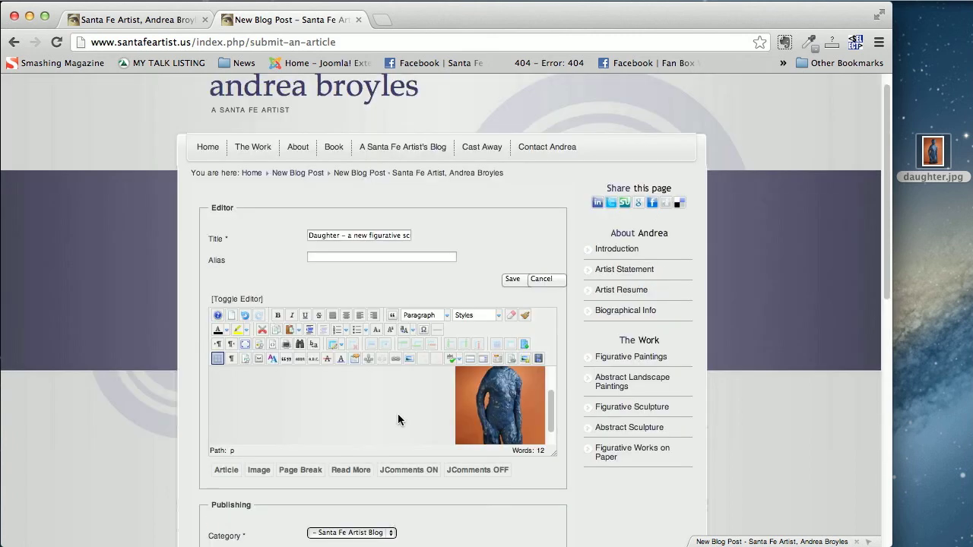
scroll(398, 420, "up", 3)
scroll(487, 426, "down", 4)
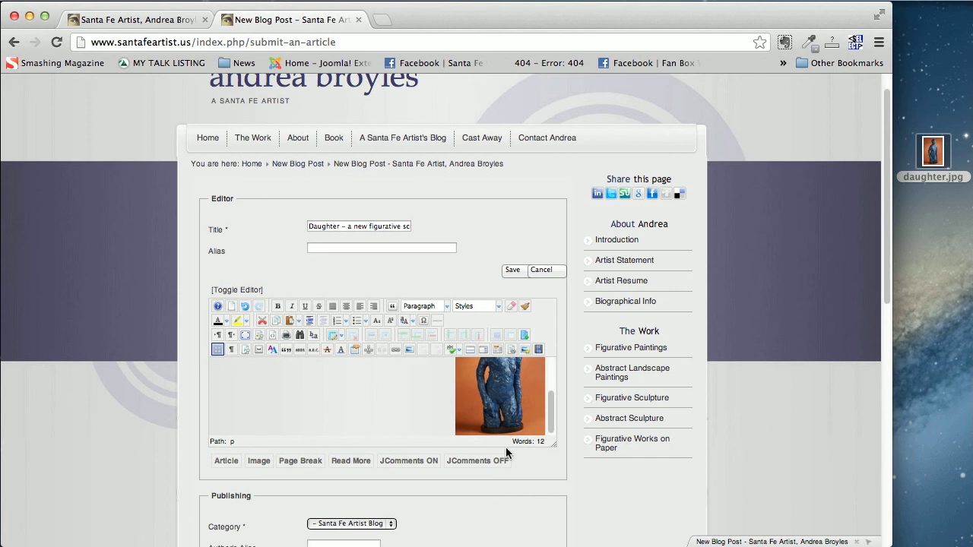
scroll(505, 447, "down", 4)
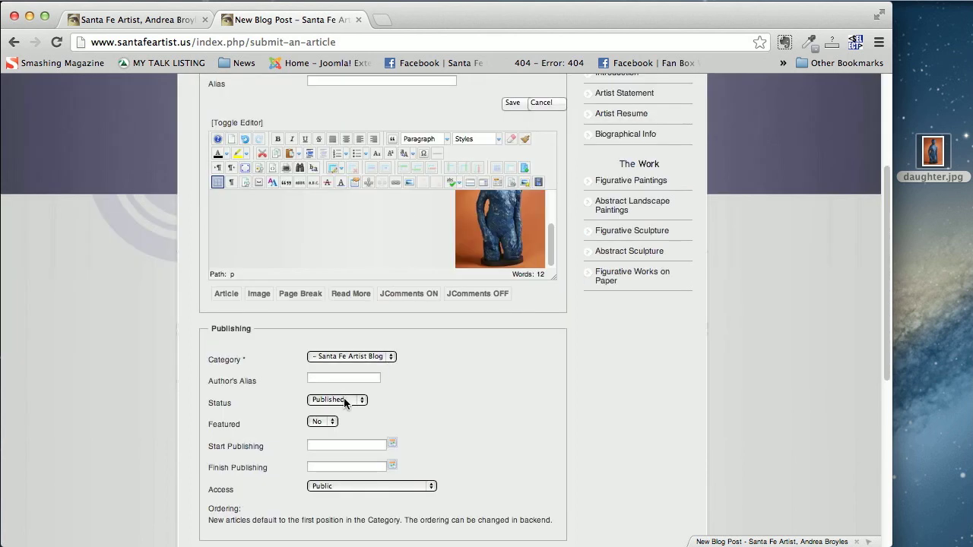
scroll(344, 397, "down", 6)
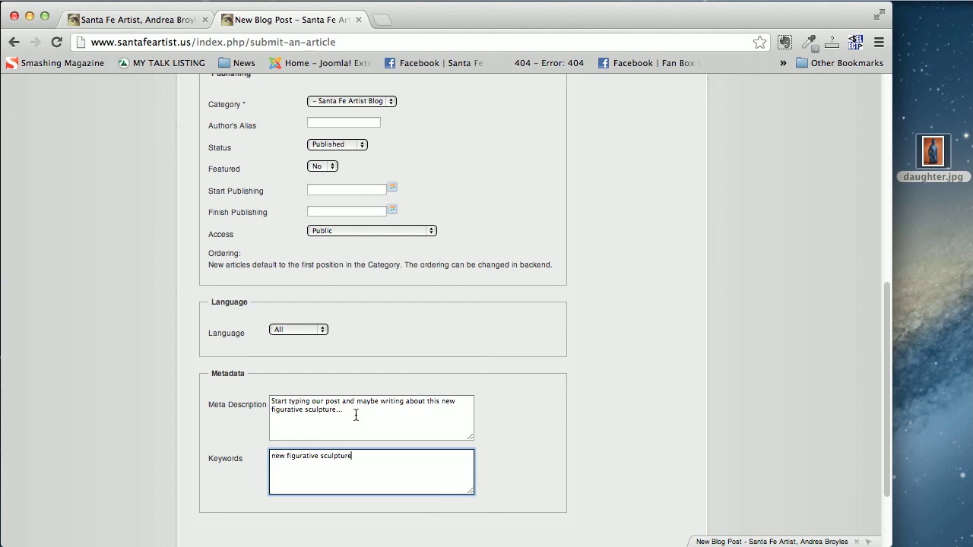
triple_click(355, 415)
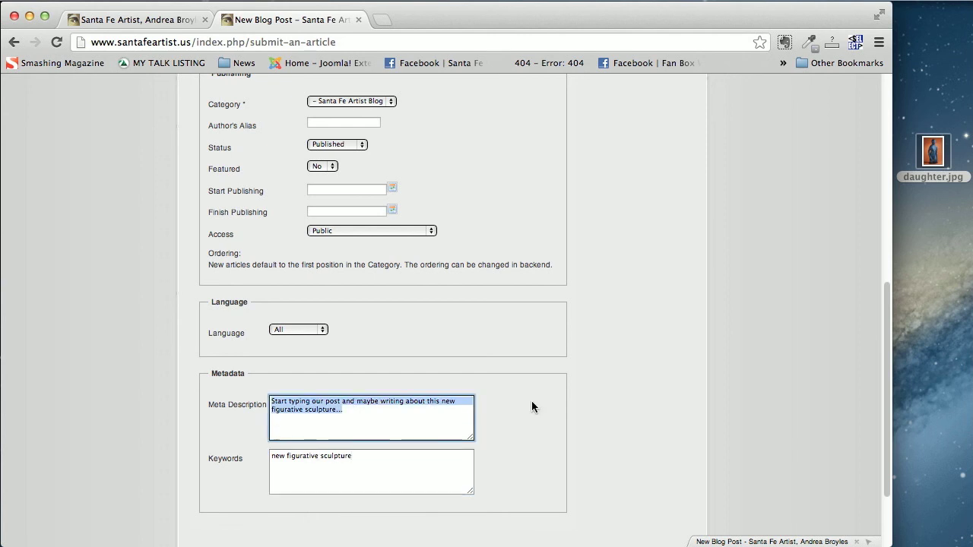
Add a new paragraph below the post's body text reading "See a large version of this new figurative sculpture.".
scroll(531, 402, "up", 2)
scroll(532, 400, "up", 5)
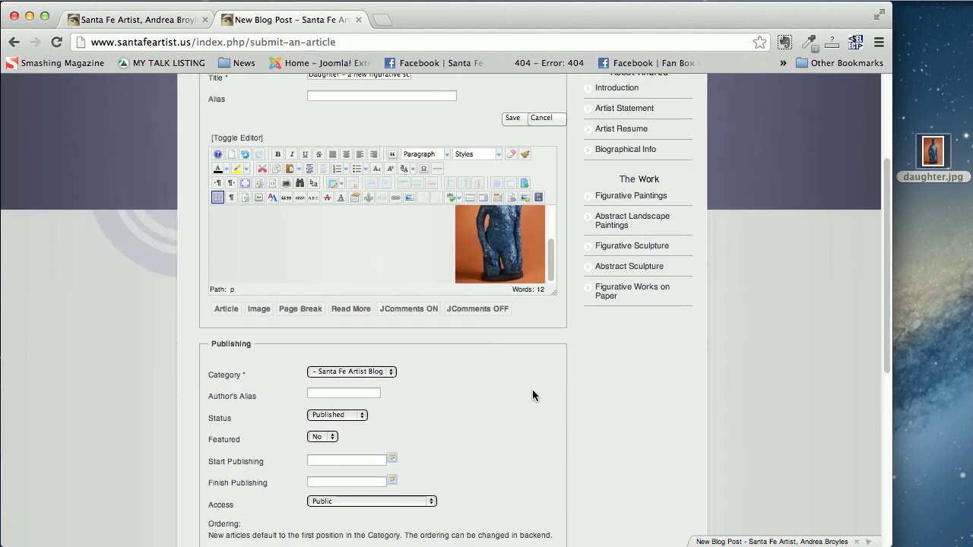
scroll(405, 253, "up", 1)
scroll(404, 253, "up", 3)
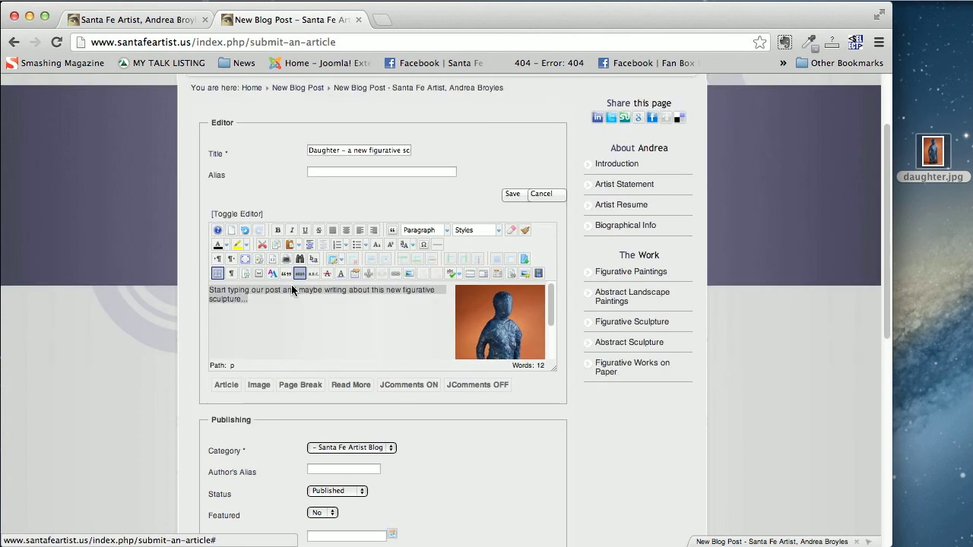
left_click(278, 299)
key("Return")
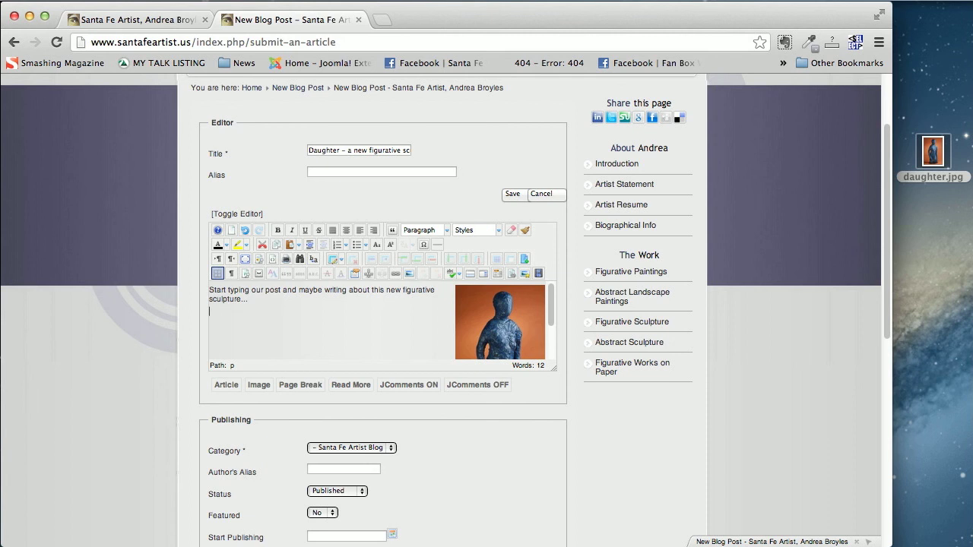
type("See th")
type("is")
type(" bu")
key("BackSpace")
key("BackSpace")
type("figurative")
key("BackSpace")
key("BackSpace")
key("BackSpace")
key("BackSpace")
key("BackSpace")
key("BackSpace")
key("BackSpace")
key("BackSpace")
key("BackSpace")
key("BackSpace")
key("BackSpace")
key("BackSpace")
key("BackSpace")
key("BackSpace")
type("a large version of this new fi")
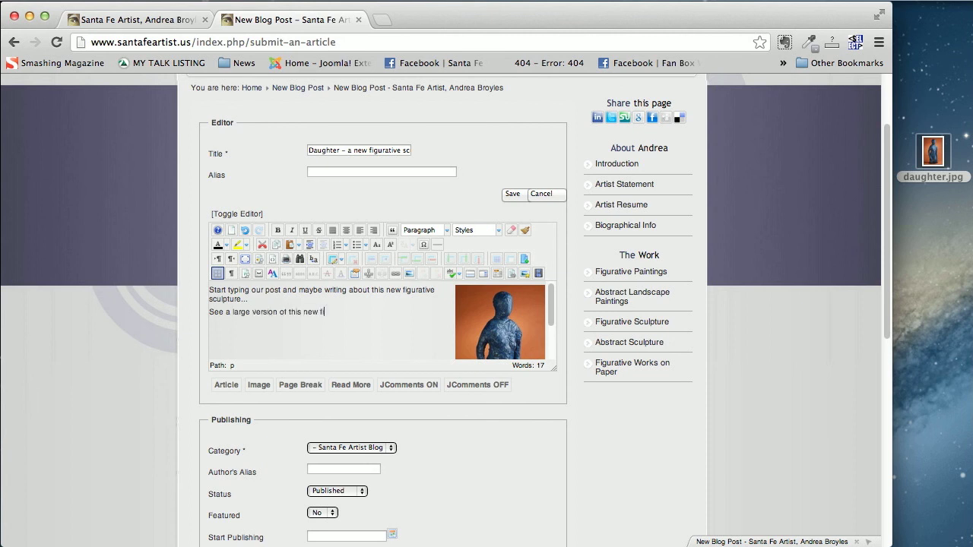
type("gurative sculpture.")
Copy the full web address of the Daughter sculpture's detail page from the other browser tab.
left_click_drag(389, 312, 201, 312)
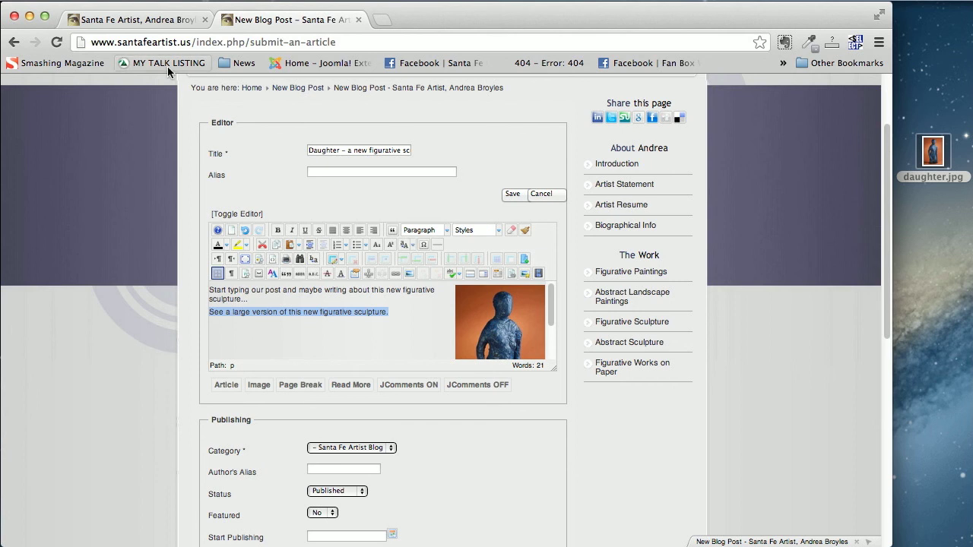
left_click(171, 24)
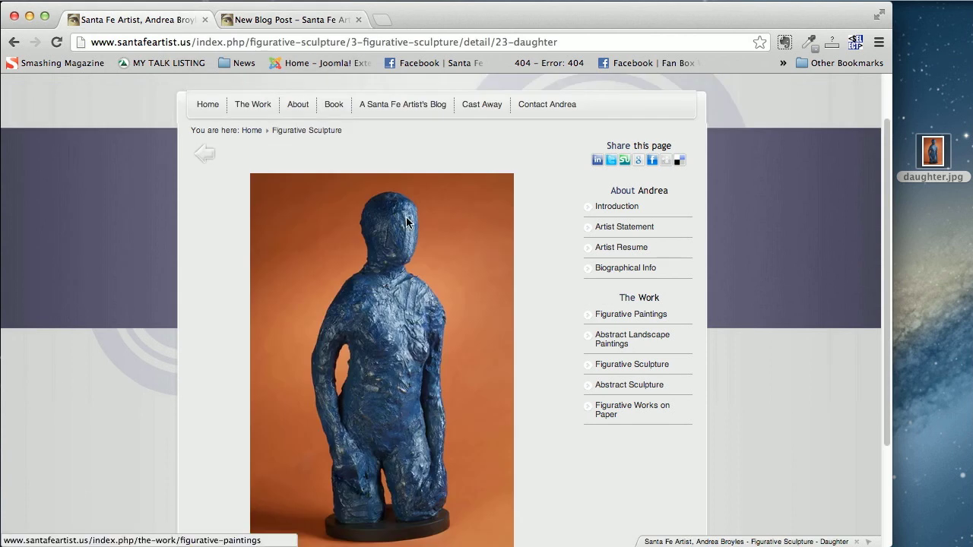
scroll(407, 222, "down", 3)
scroll(406, 222, "up", 1)
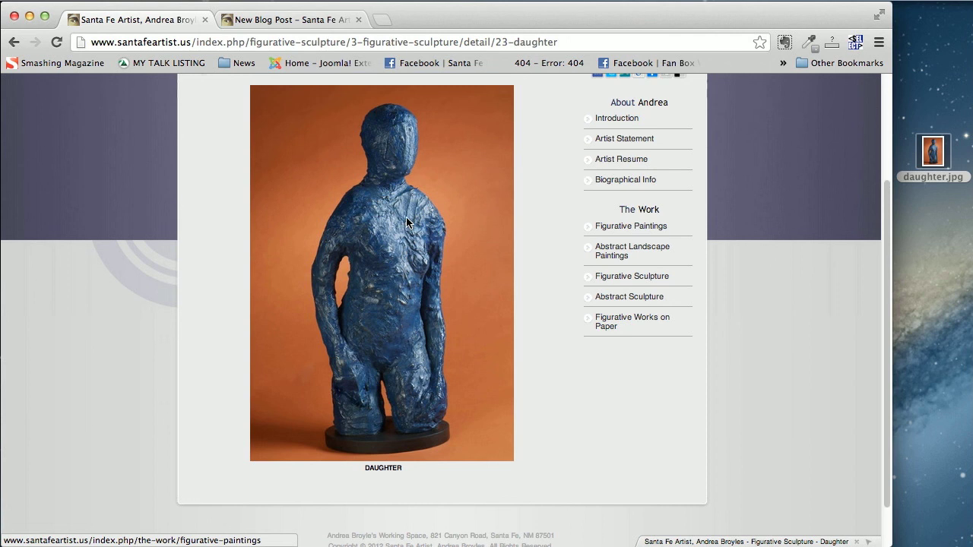
scroll(406, 222, "up", 1)
scroll(406, 222, "up", 2)
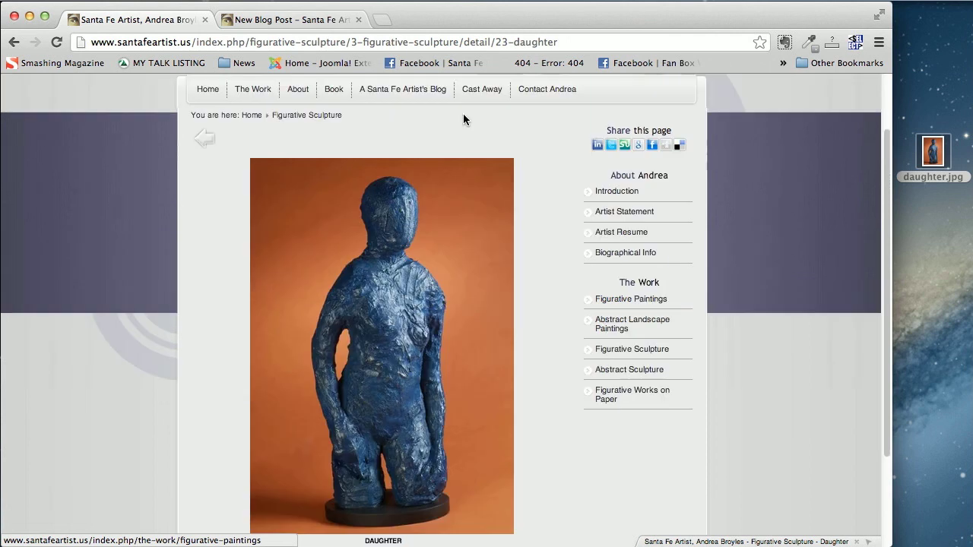
left_click_drag(562, 42, 89, 35)
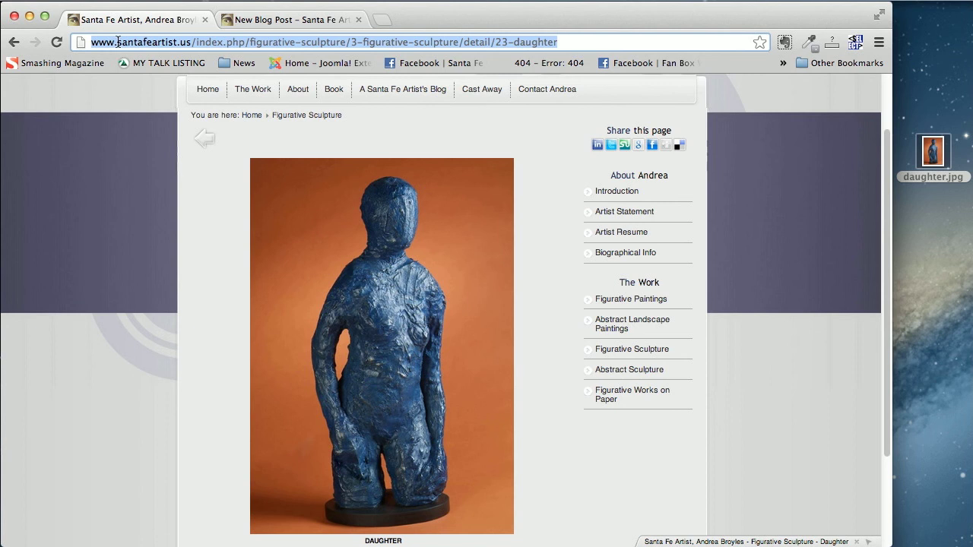
Link the sentence "See a large version of this new figurative sculpture." in the post to the copied Daughter page address.
left_click(260, 22)
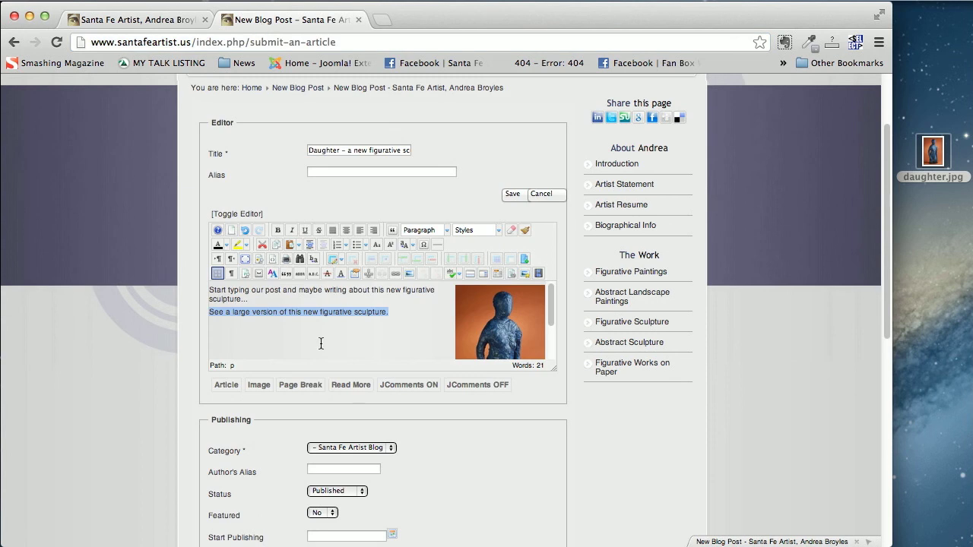
left_click(397, 314)
left_click_drag(397, 314, 209, 313)
left_click(396, 275)
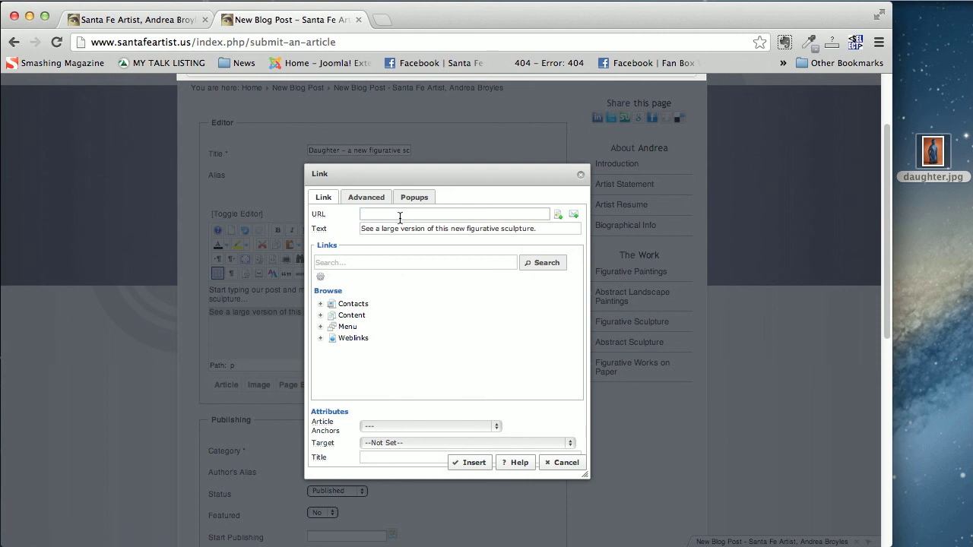
key("super+v")
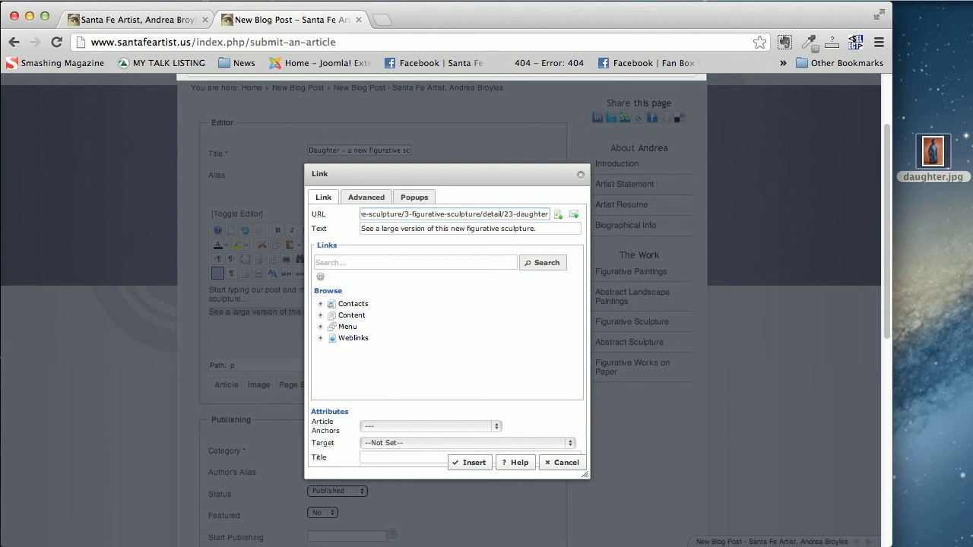
left_click_drag(400, 217, 532, 219)
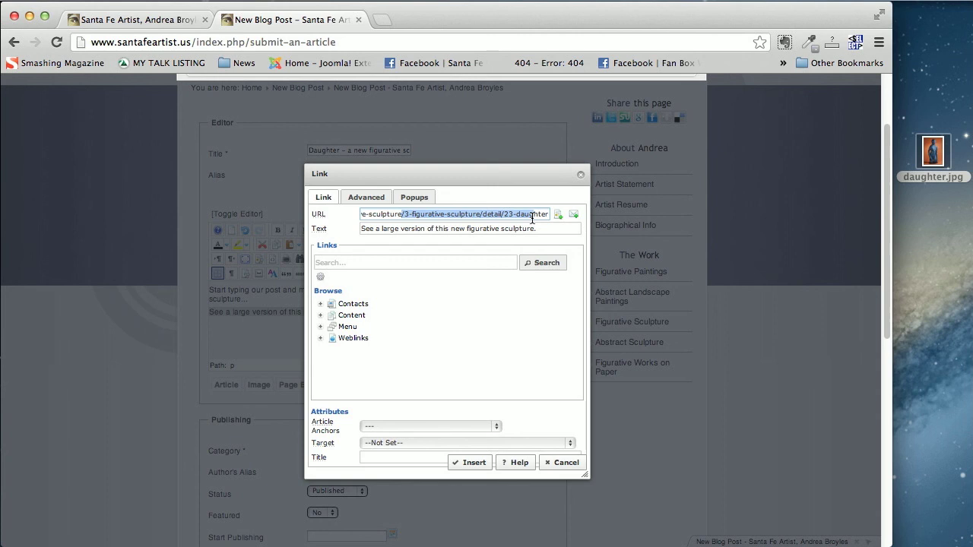
left_click_drag(532, 218, 548, 217)
left_click(472, 462)
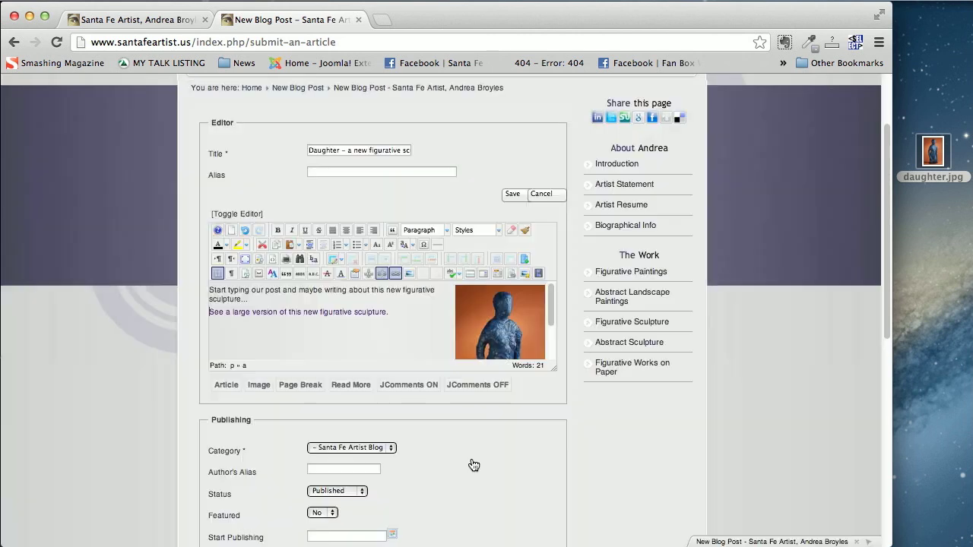
Add another paragraph below the linked sentence reading "See all my figurative sculptures here.".
left_click(393, 313)
key("Return")
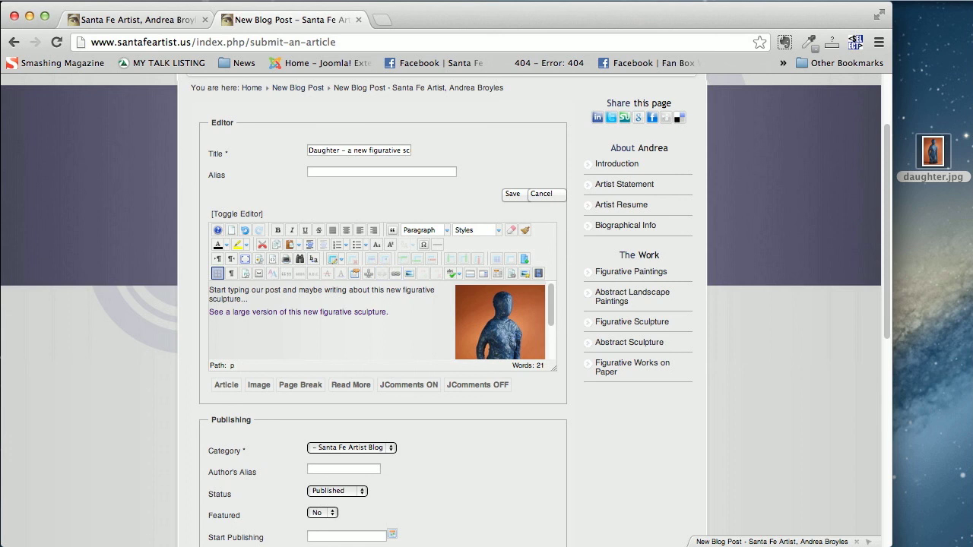
type("See all my figurative sculptures ")
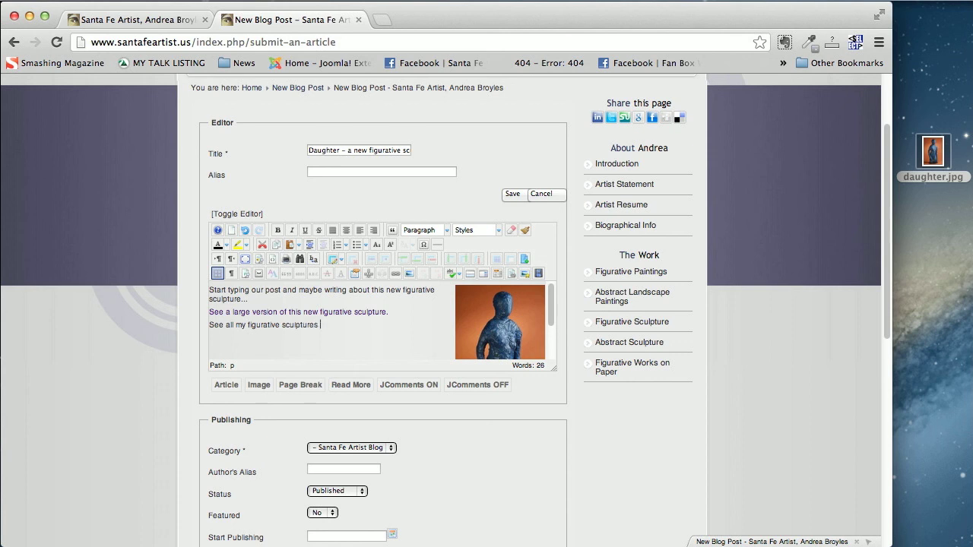
type("here.")
Link the words "figurative sculptures here." to the Figurative Sculpture item of the site's The Work menu.
left_click_drag(337, 325, 250, 326)
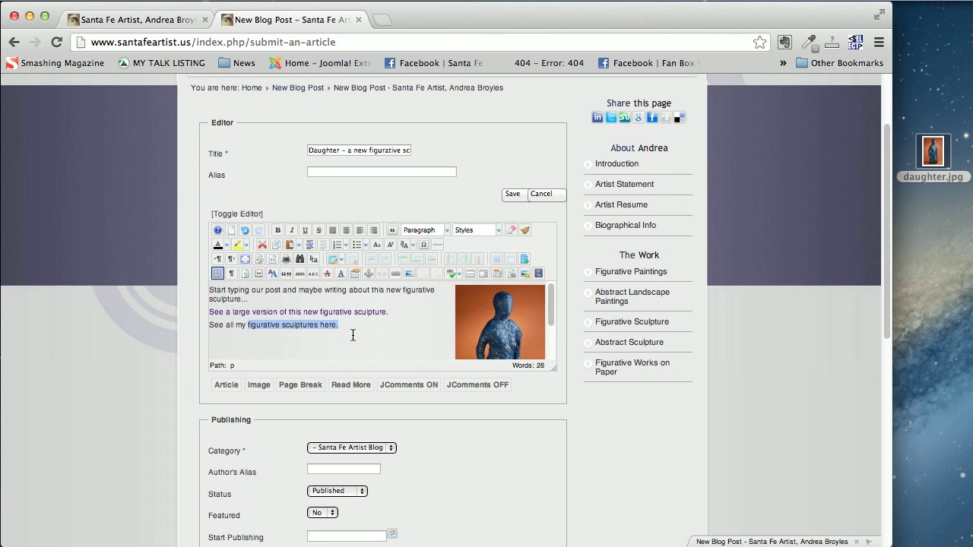
left_click(395, 274)
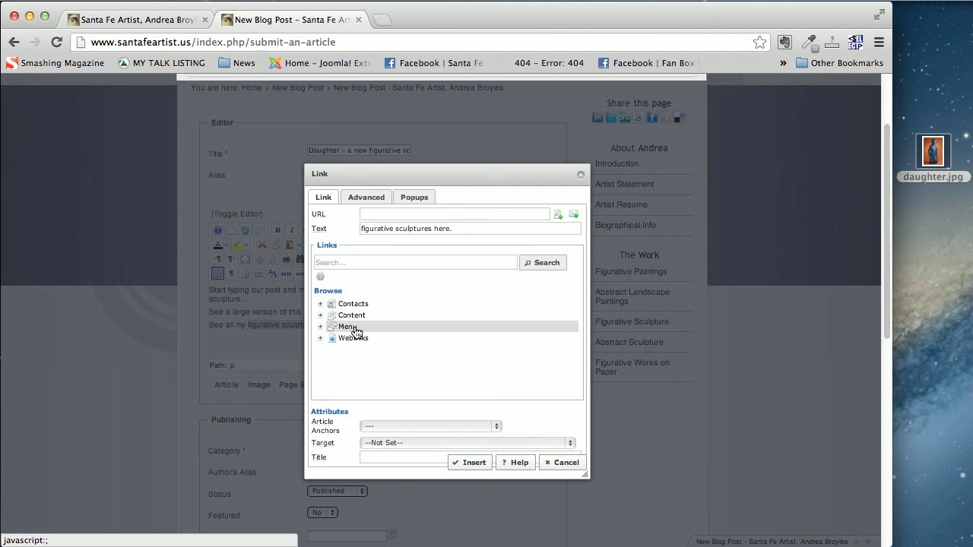
left_click(353, 328)
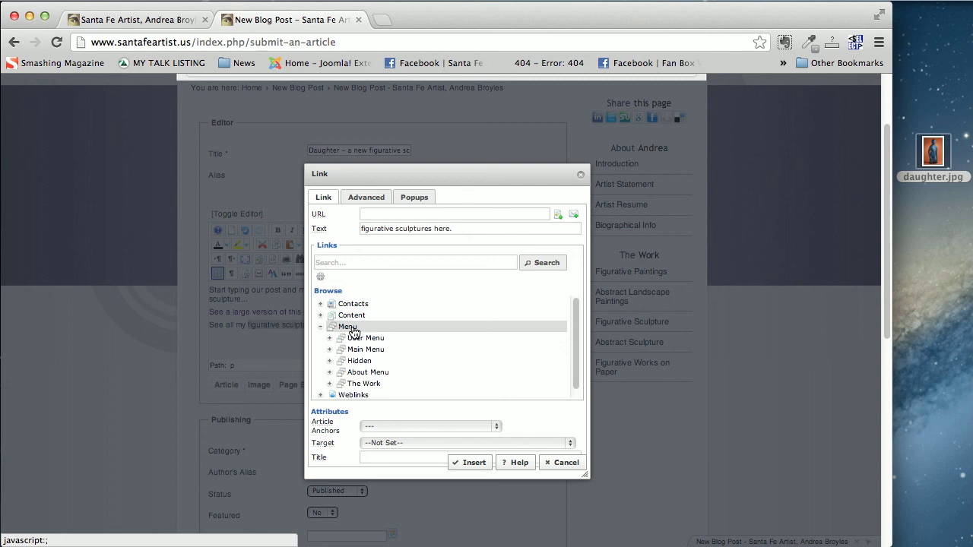
scroll(370, 373, "down", 1)
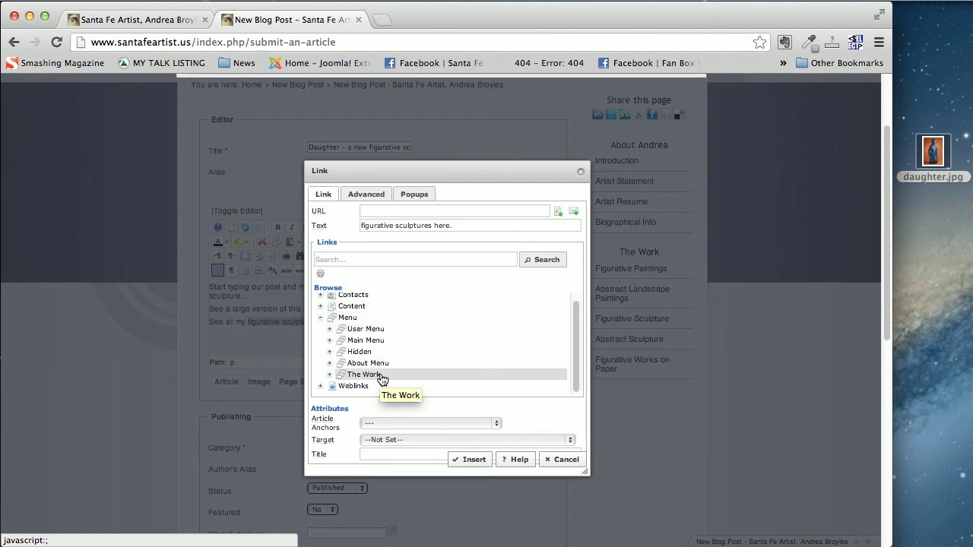
left_click(381, 377)
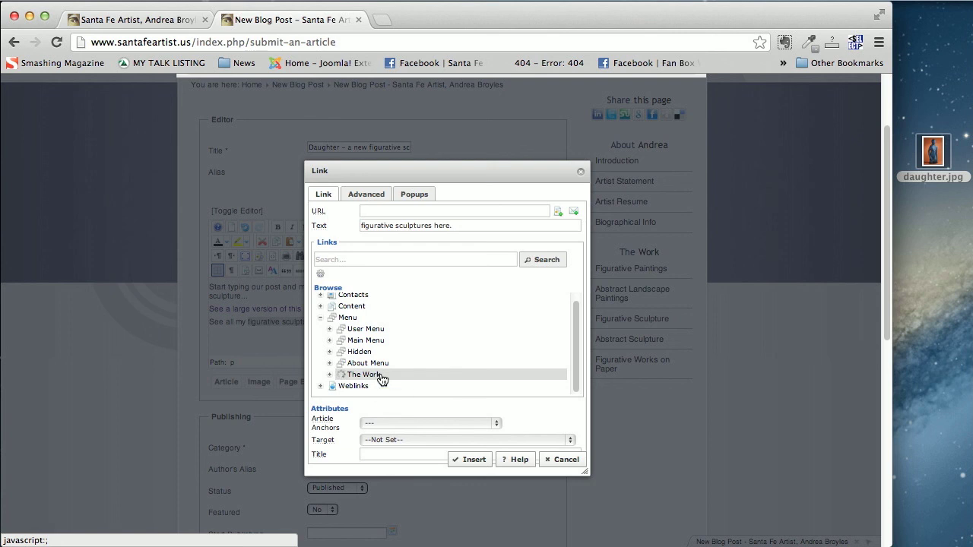
scroll(388, 372, "down", 2)
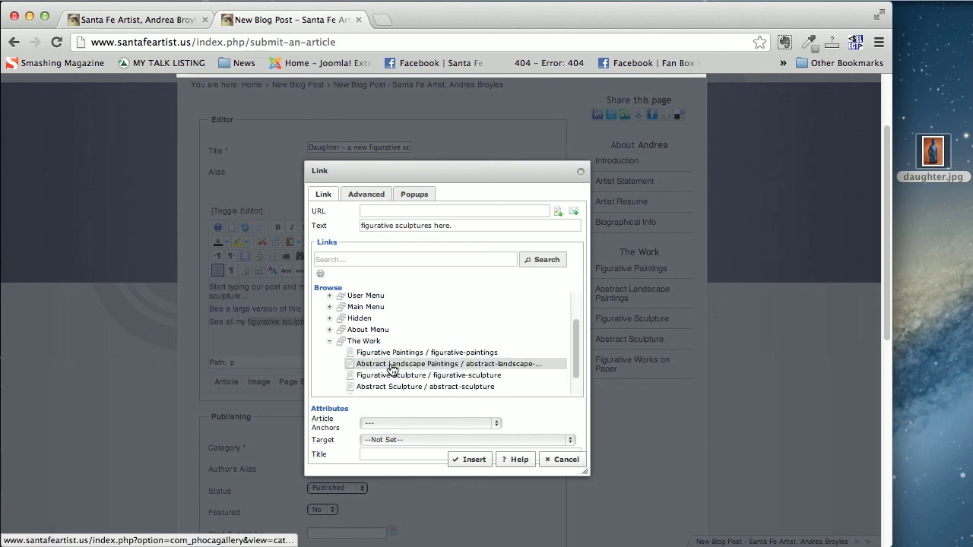
scroll(392, 368, "down", 1)
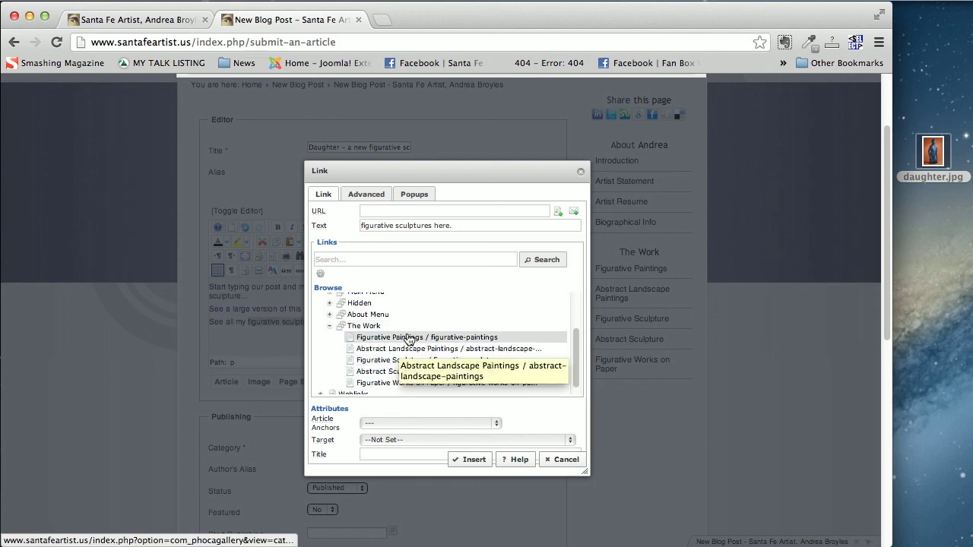
scroll(448, 341, "down", 2)
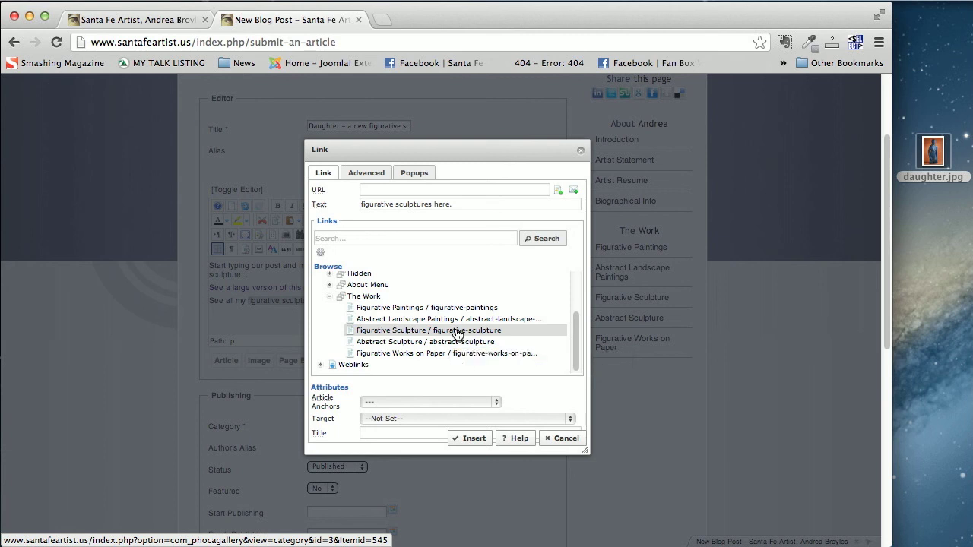
left_click(457, 336)
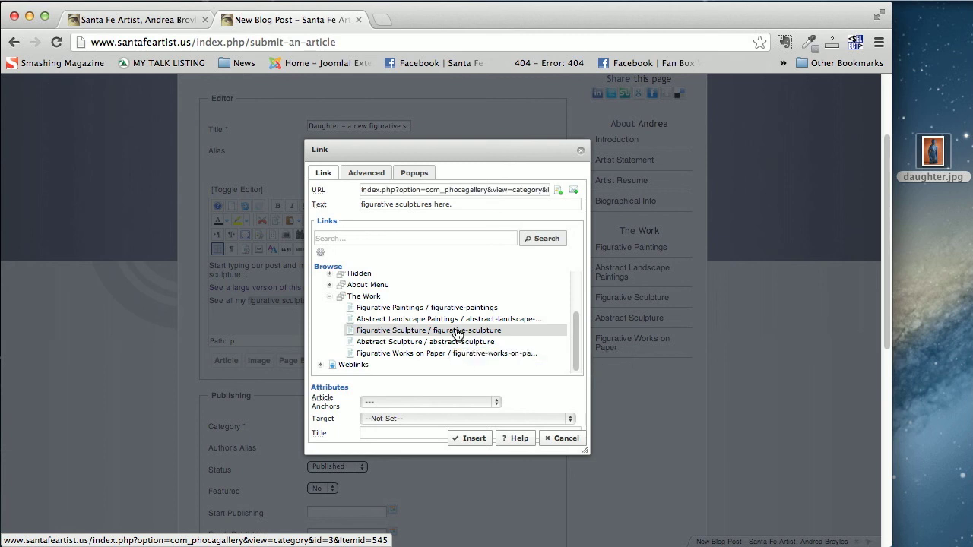
left_click(472, 439)
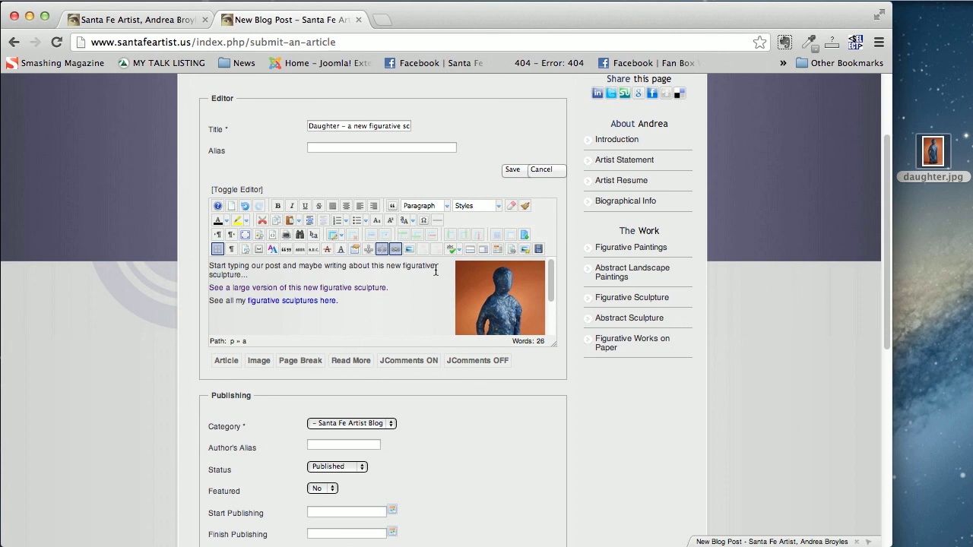
Save the new blog post and check the submission message on the home page.
left_click(514, 170)
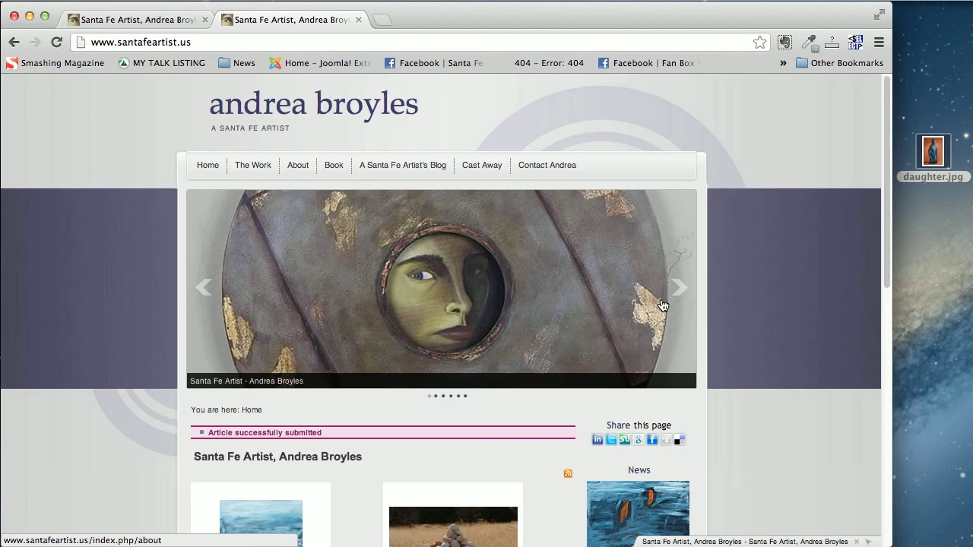
left_click_drag(324, 433, 202, 430)
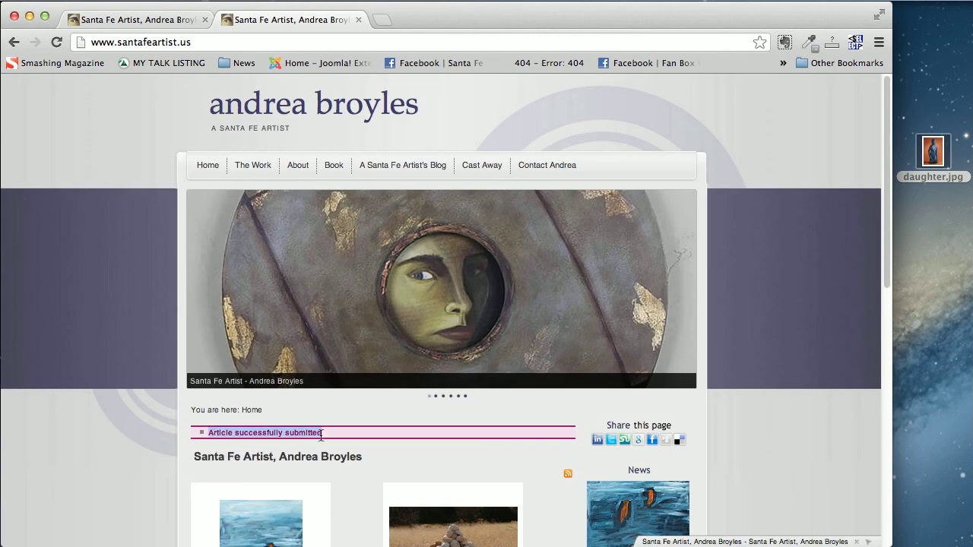
Look over the home page and open A Santa Fe Artist's Blog to view the new Daughter post.
scroll(428, 416, "down", 1)
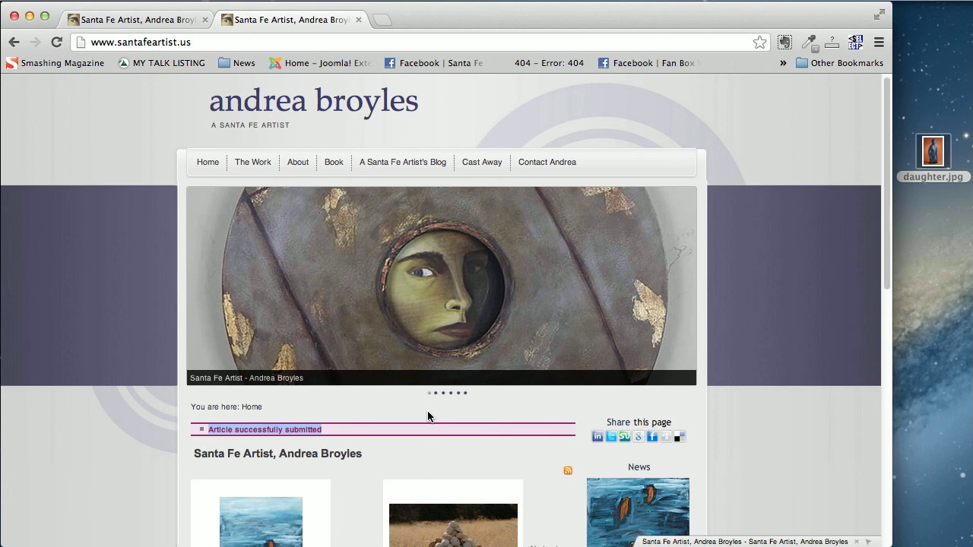
scroll(428, 416, "down", 3)
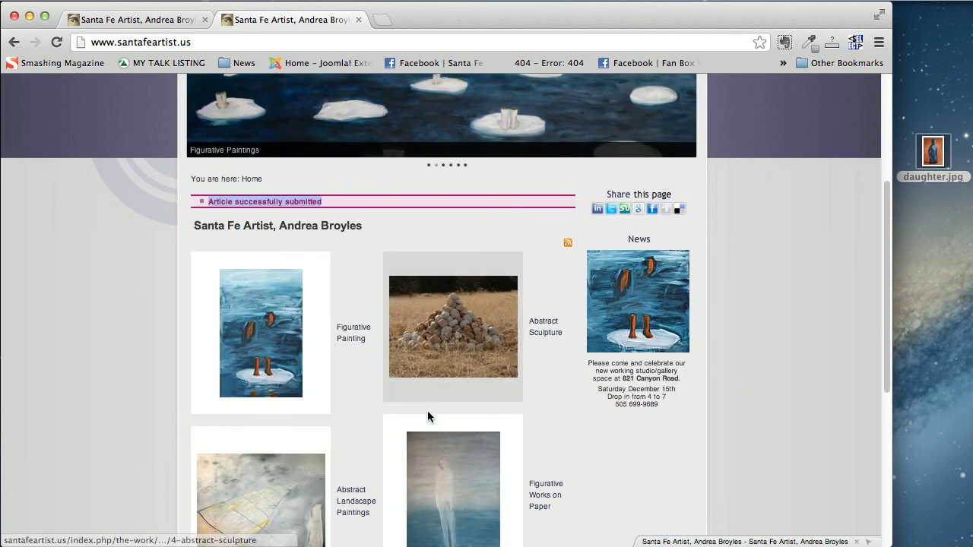
scroll(427, 417, "down", 3)
scroll(428, 410, "up", 5)
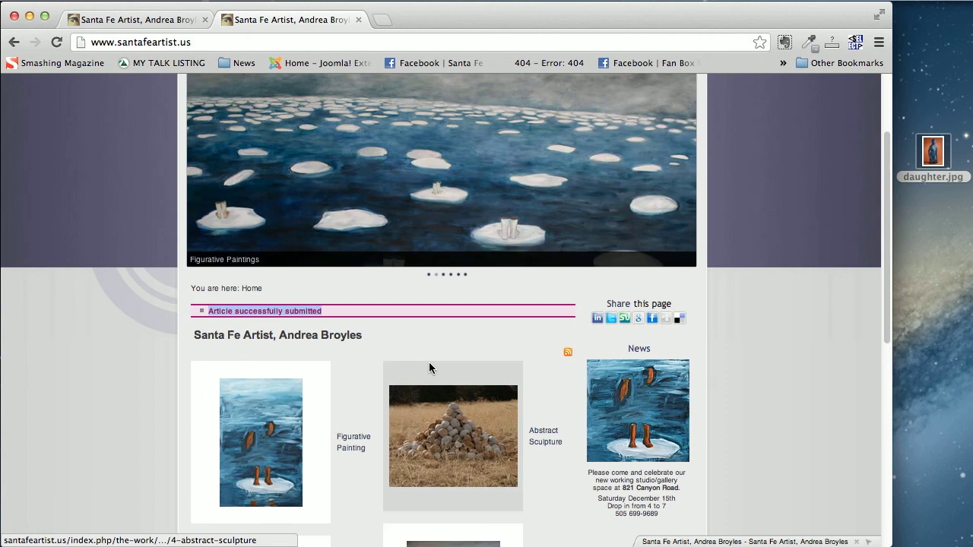
scroll(429, 367, "up", 2)
left_click(423, 164)
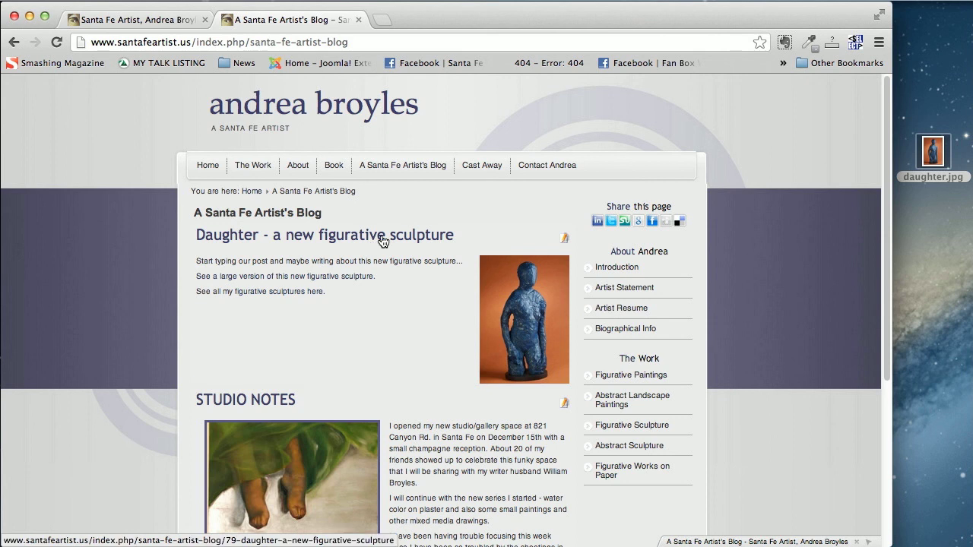
Test the post's two links, first to the large version of the sculpture and, back on the blog, to all figurative sculptures.
left_click(339, 281)
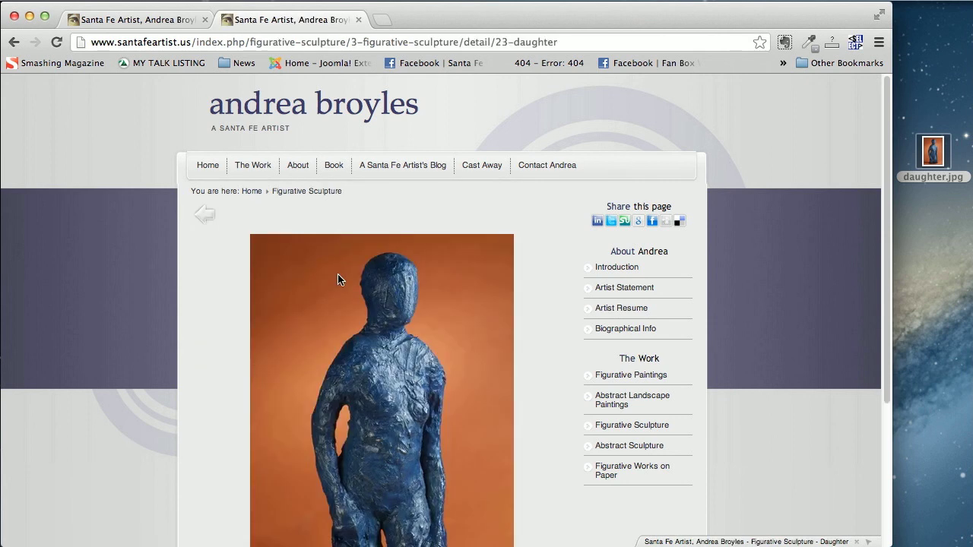
left_click(13, 41)
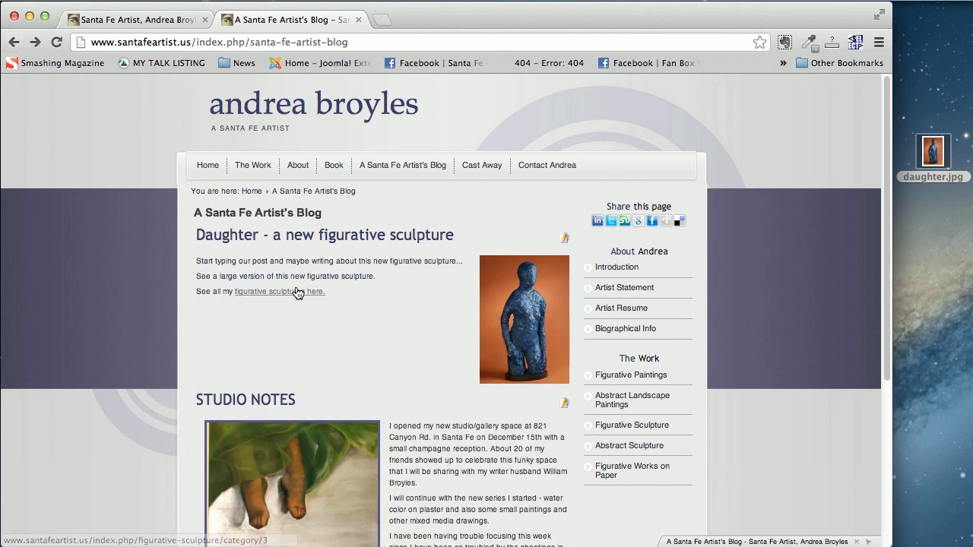
left_click(298, 293)
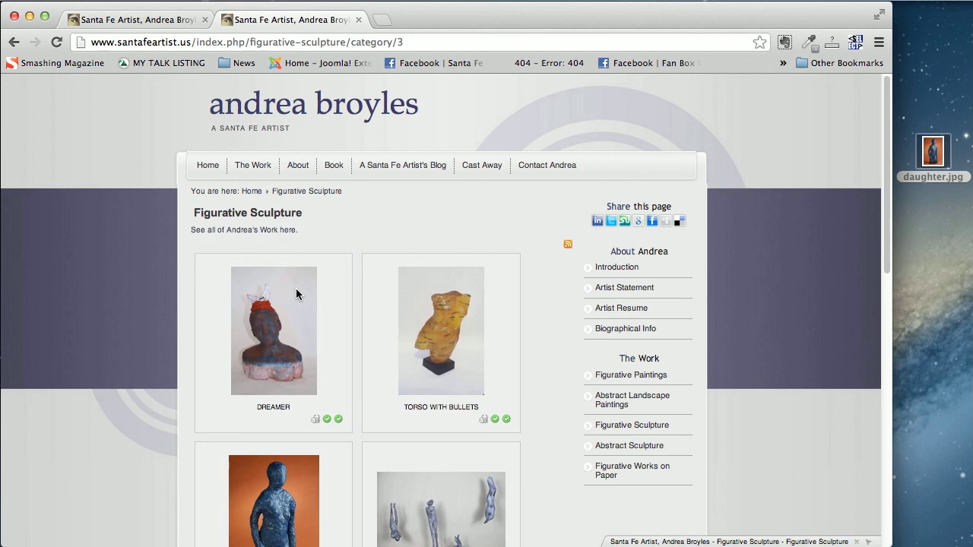
Examine the Figurative Sculpture gallery page and its image upload form, including the file chooser and the description field.
scroll(339, 296, "down", 6)
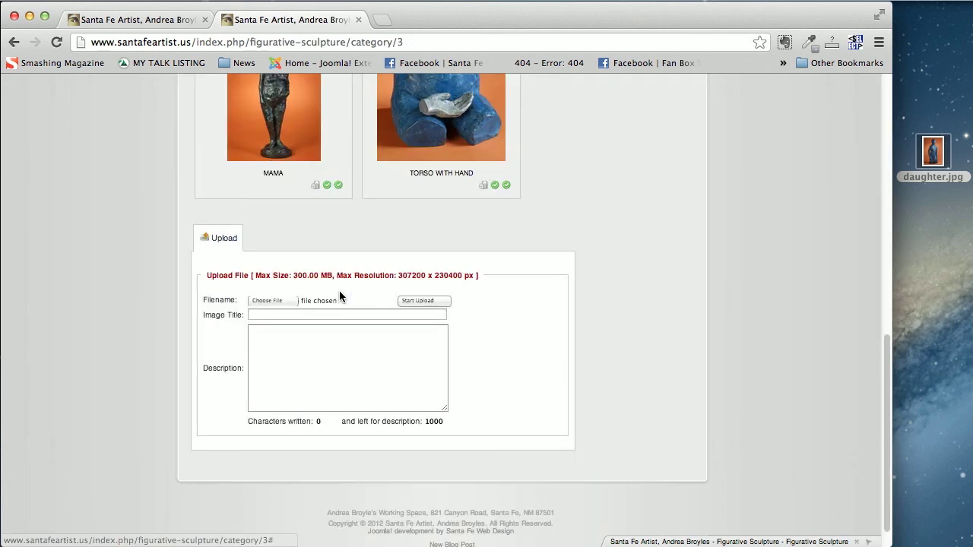
scroll(338, 296, "up", 3)
scroll(339, 297, "up", 3)
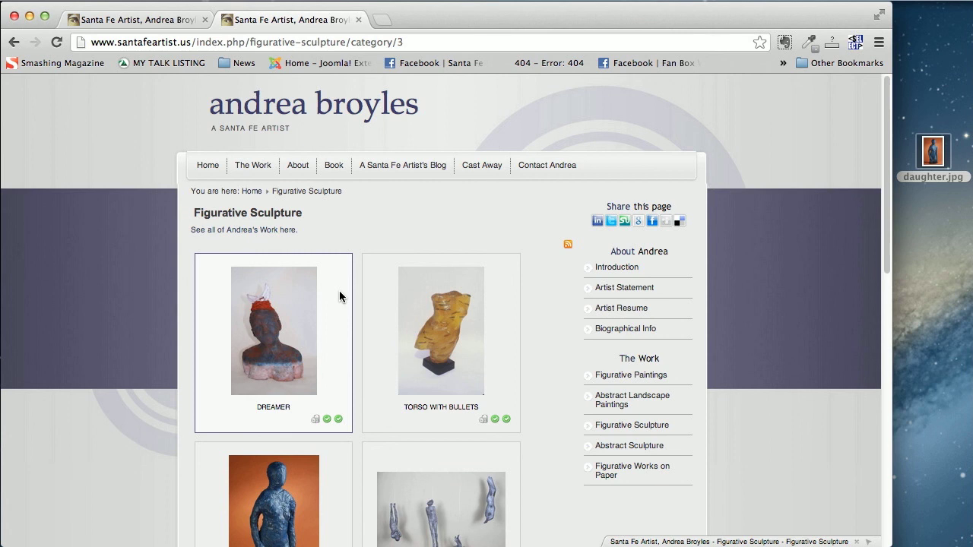
scroll(339, 296, "down", 6)
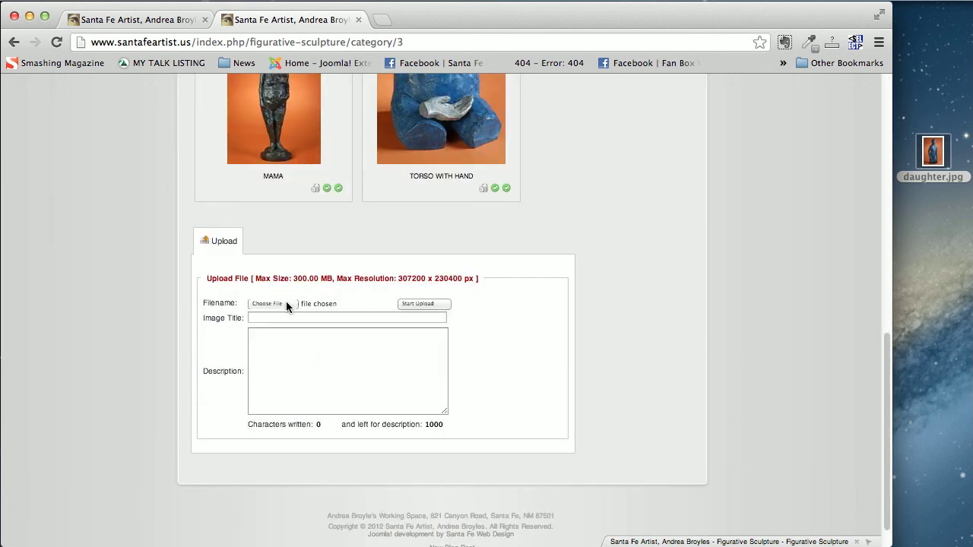
left_click(285, 304)
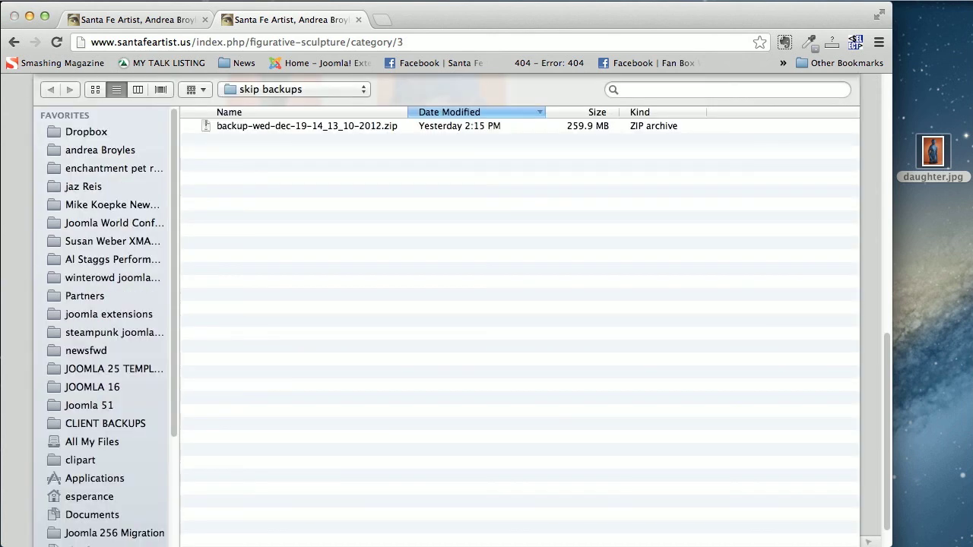
key("Escape")
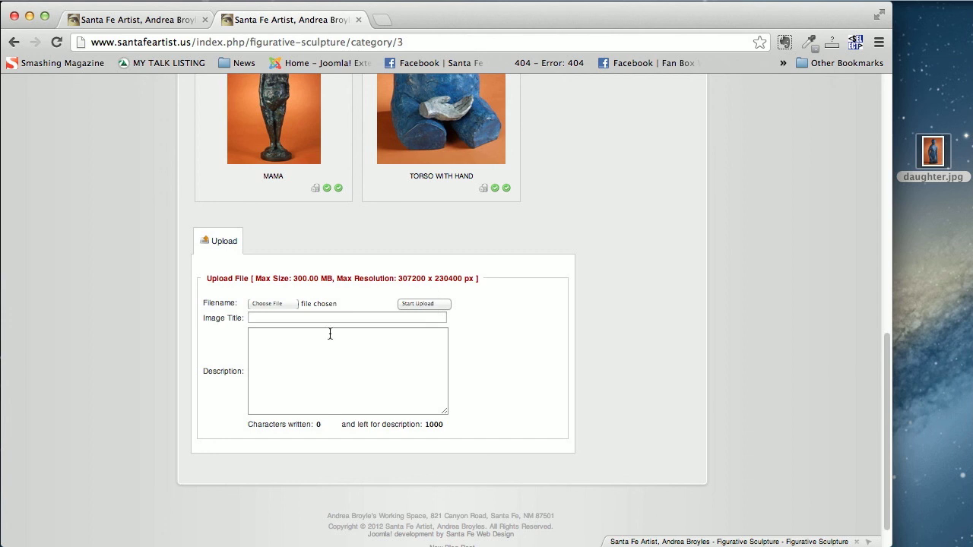
left_click(346, 359)
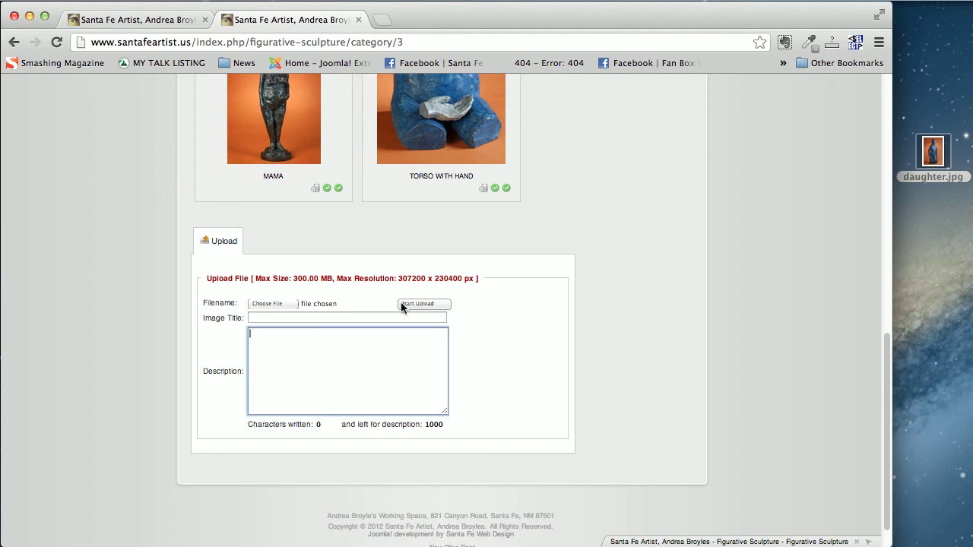
scroll(560, 308, "up", 1)
scroll(559, 309, "up", 10)
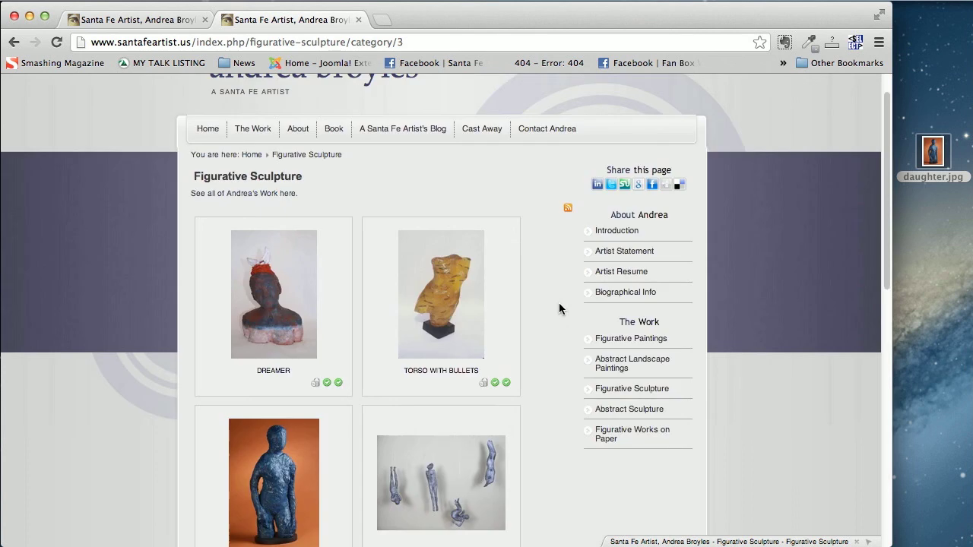
scroll(559, 309, "up", 2)
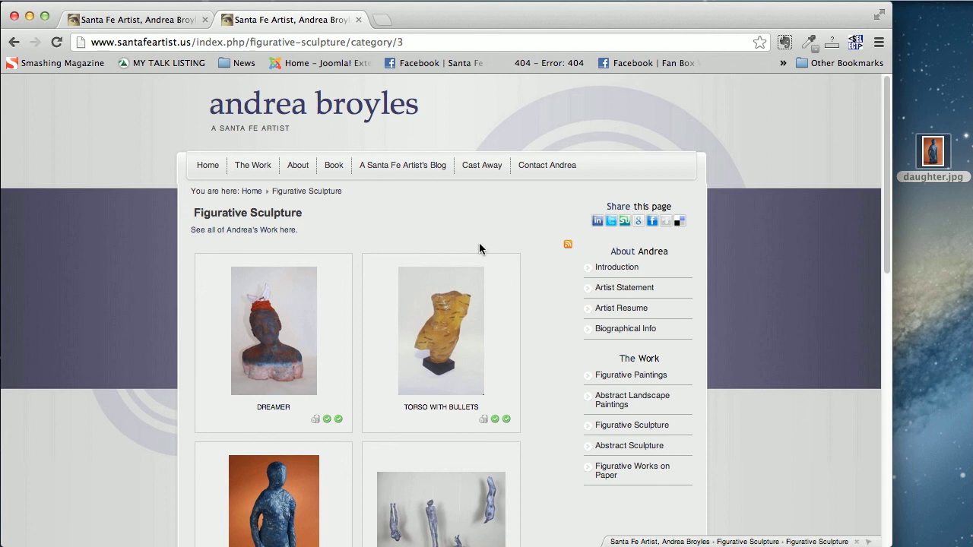
Reopen the Daughter blog post for editing and add the caption "Daughter - a new Figurative Sculpture" to its image.
left_click(389, 168)
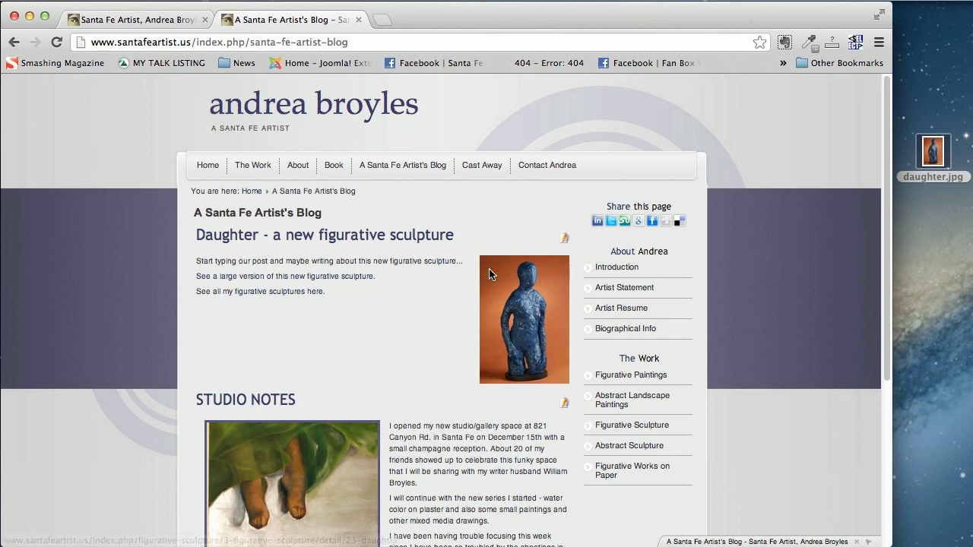
left_click(563, 242)
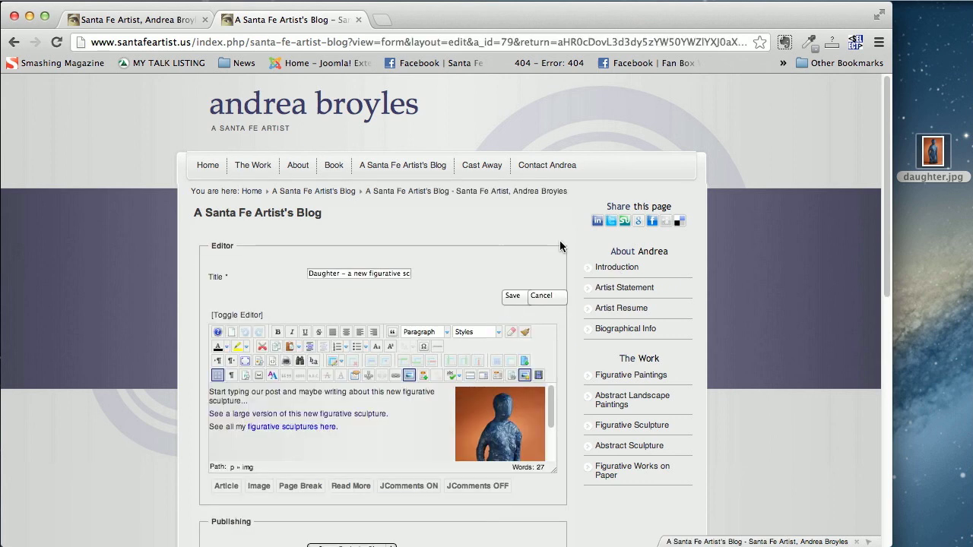
left_click(513, 430)
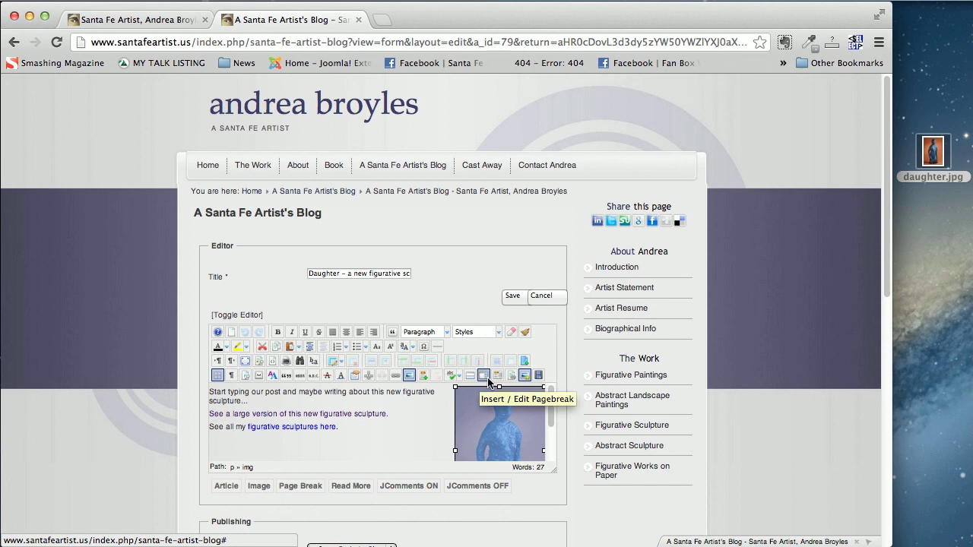
left_click(424, 377)
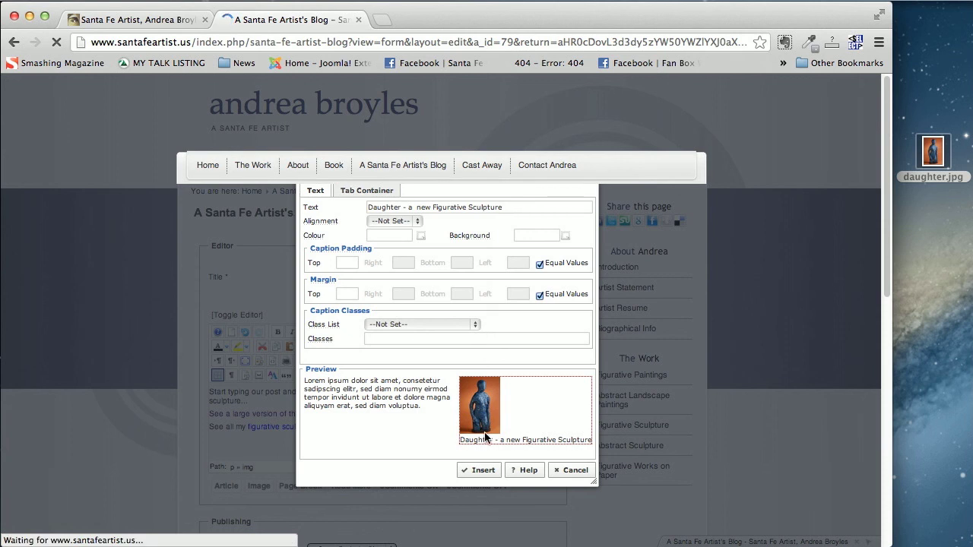
left_click(572, 470)
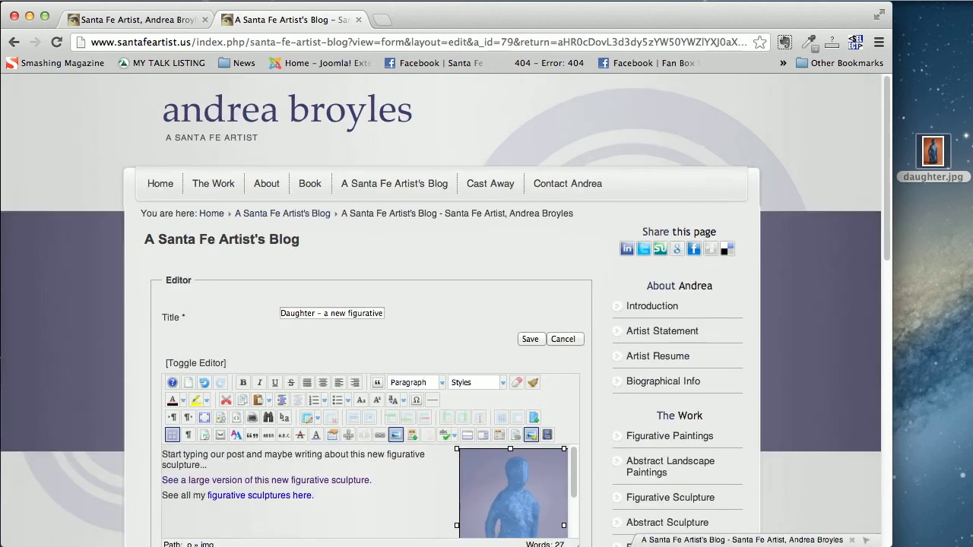
key("super+plus")
scroll(383, 285, "down", 5)
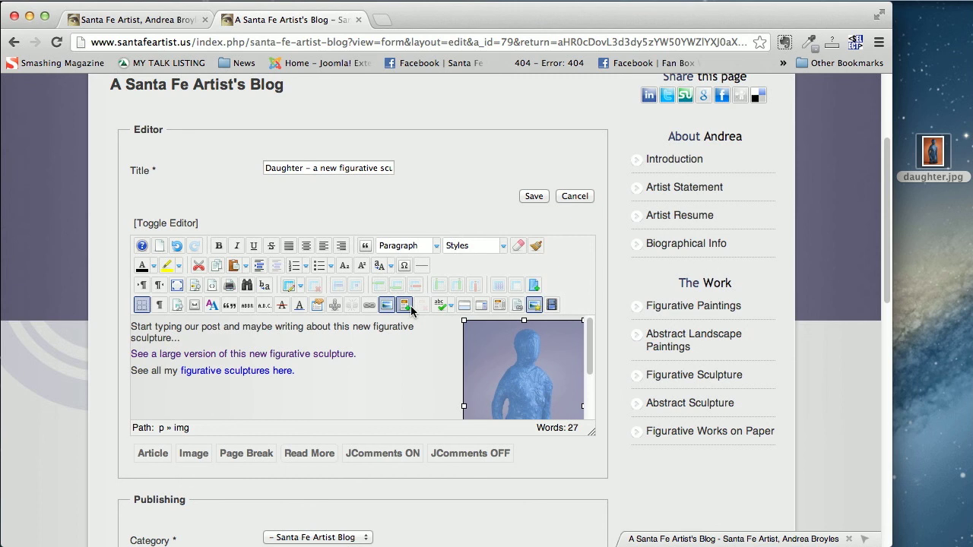
left_click(405, 306)
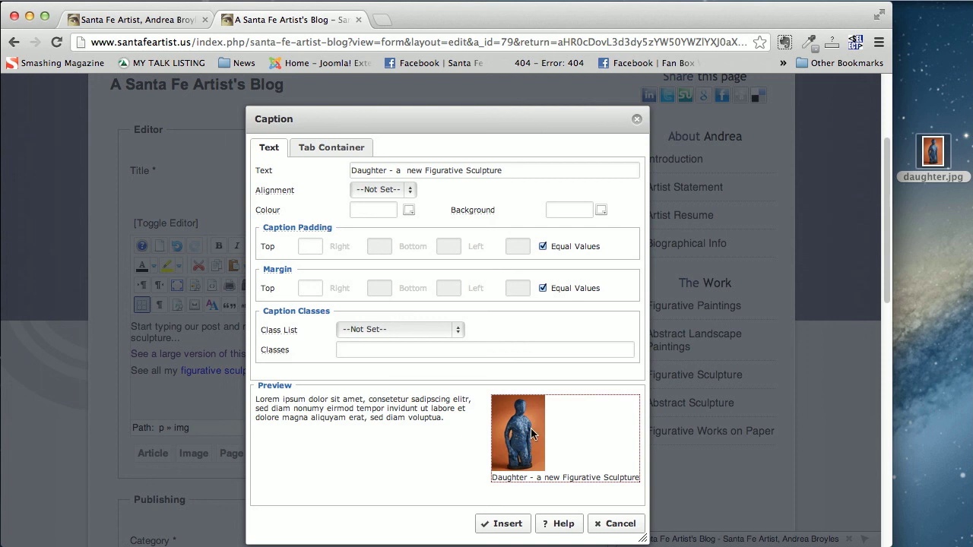
left_click_drag(505, 171, 342, 166)
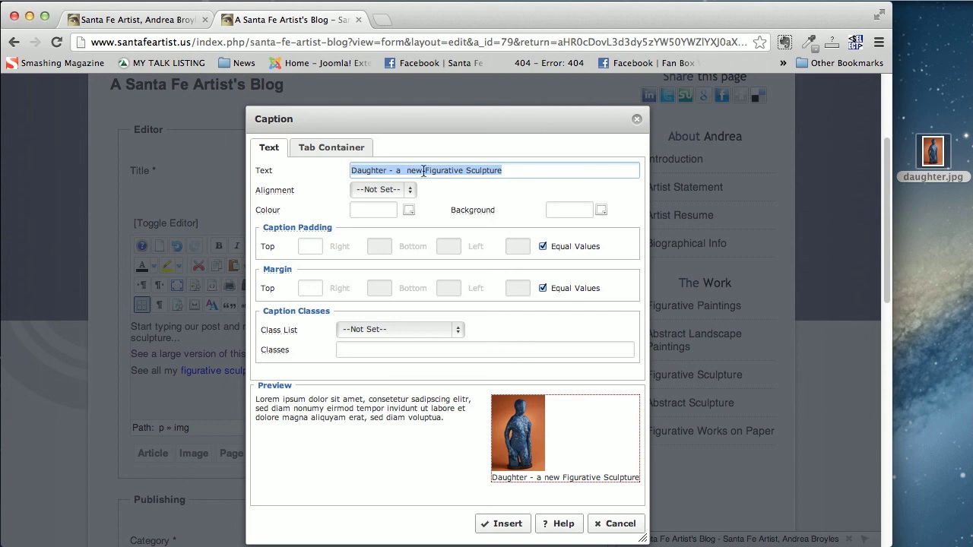
left_click(502, 525)
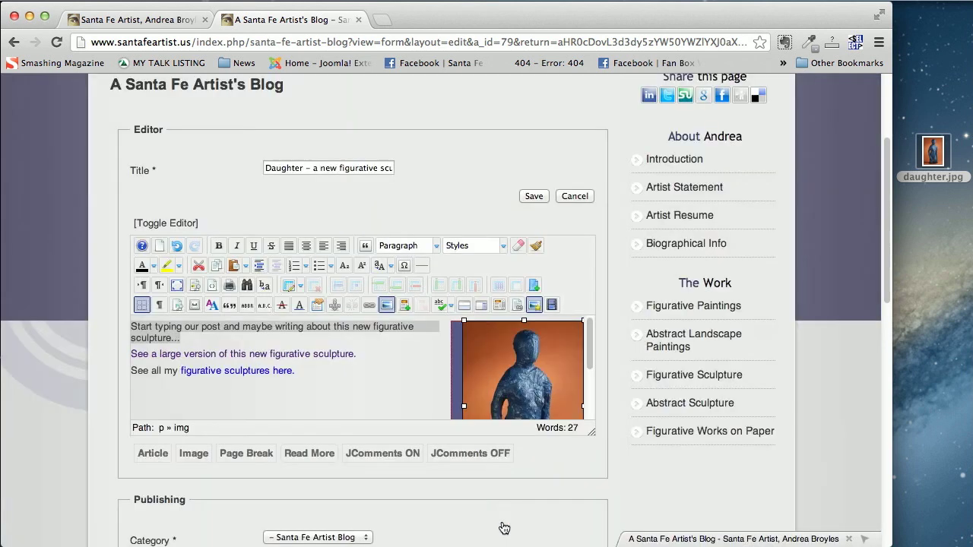
left_click(508, 393)
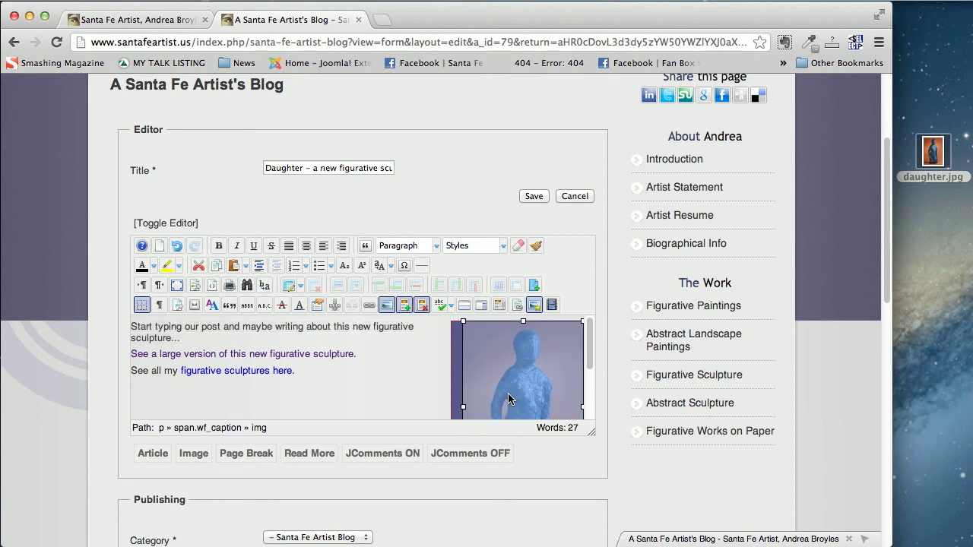
left_click(535, 306)
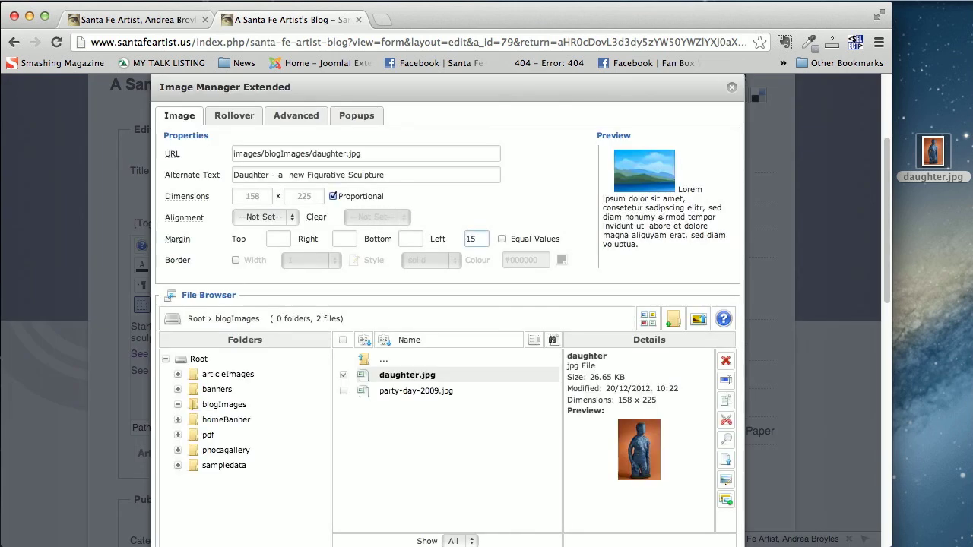
left_click(731, 88)
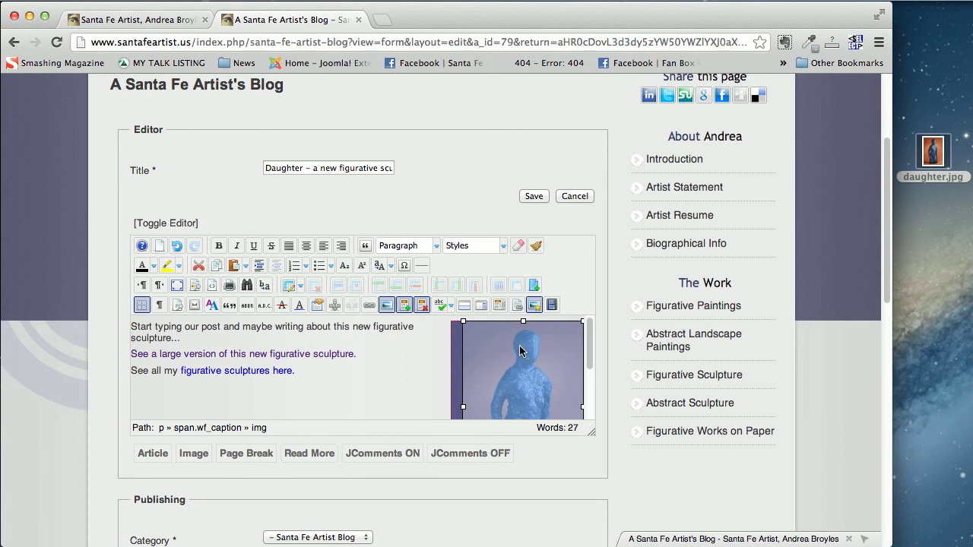
Clear the left margin of the captioned daughter.jpg image in its image properties and update the image.
left_click(431, 367)
left_click(494, 365)
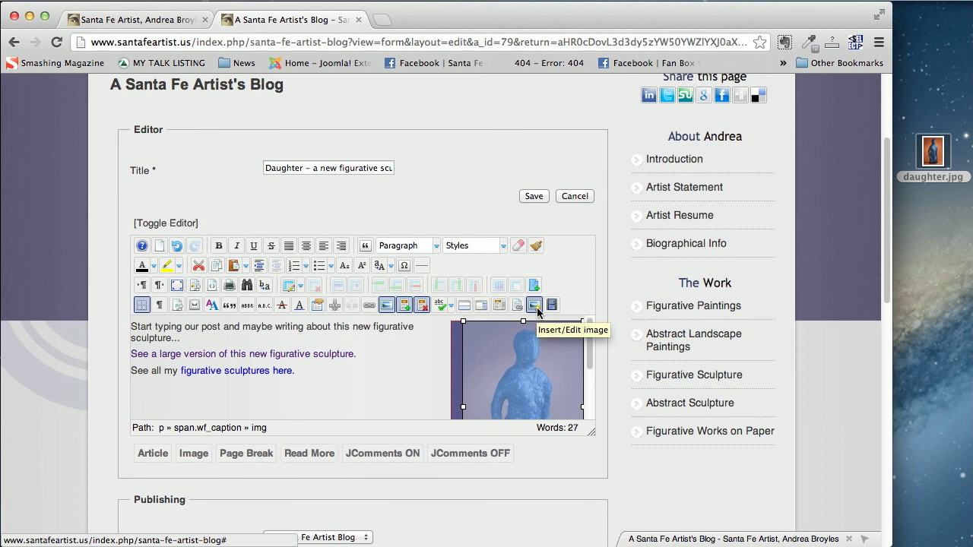
left_click(534, 305)
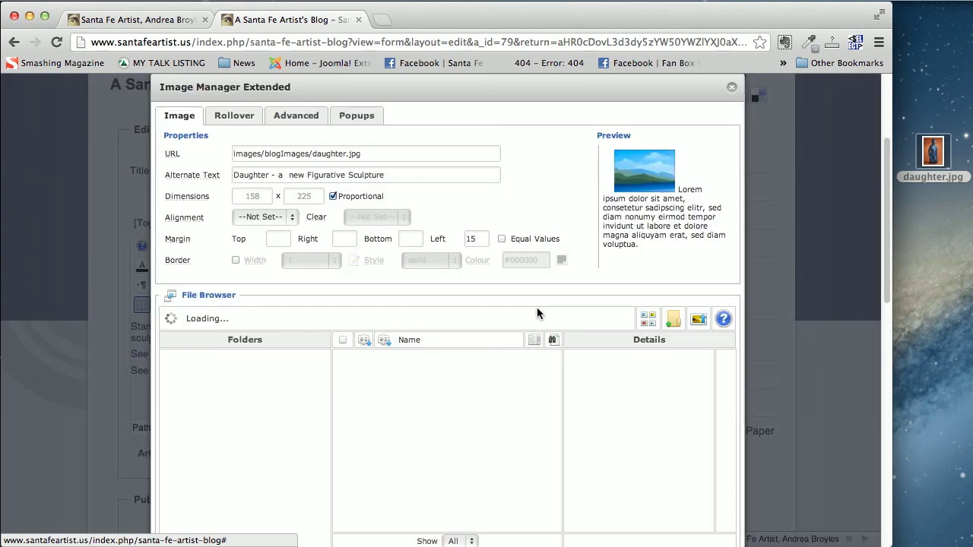
left_click_drag(479, 238, 459, 238)
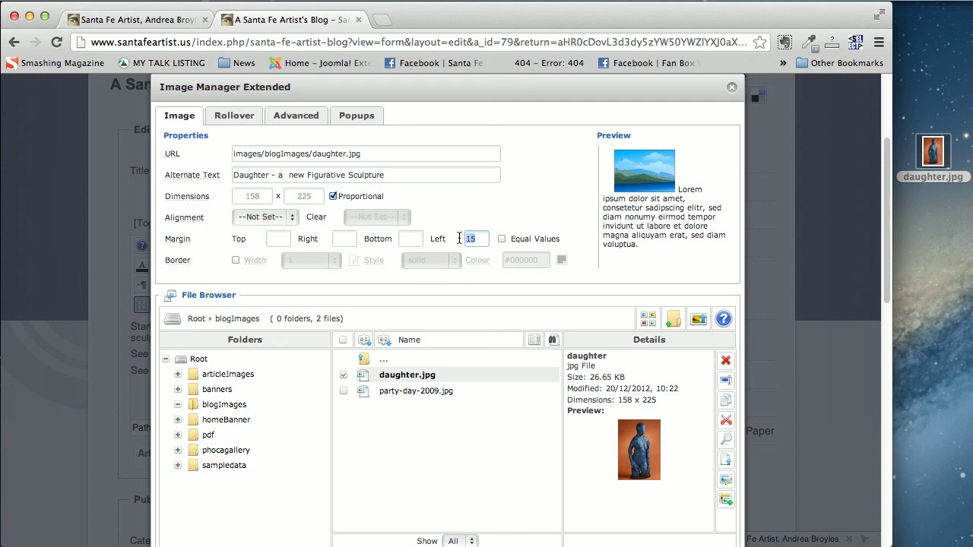
key("BackSpace")
scroll(487, 304, "down", 5)
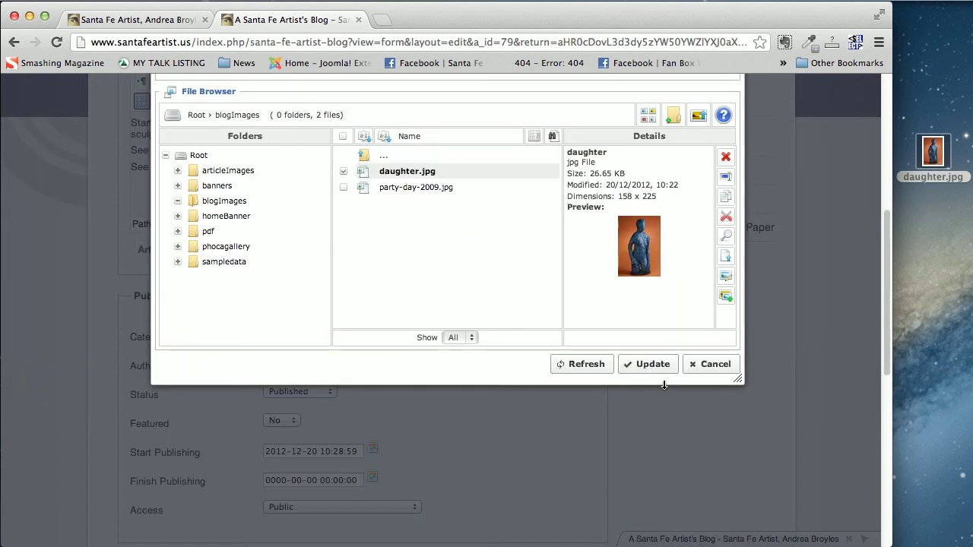
left_click(657, 365)
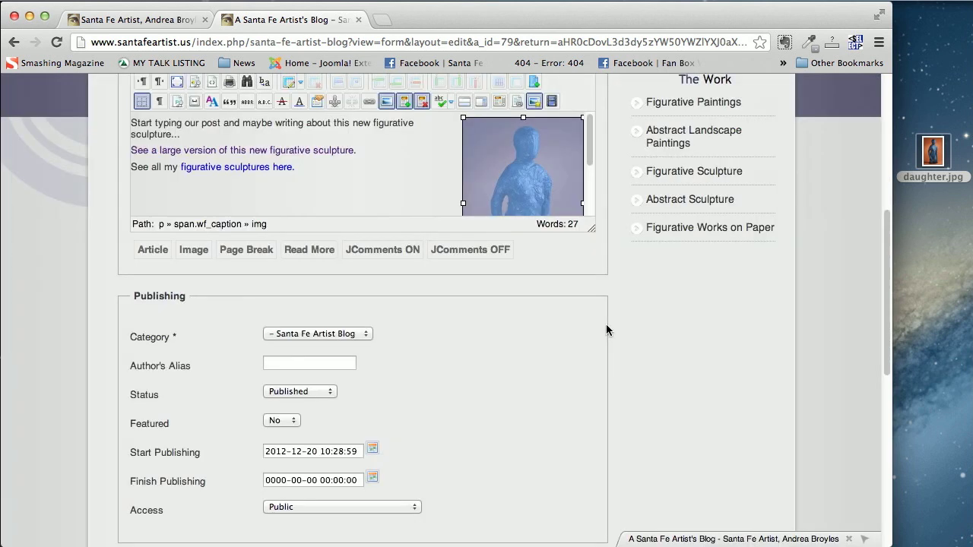
Check the caption below the image in the editor and save the edited blog post.
scroll(550, 181, "down", 3)
scroll(550, 181, "down", 3)
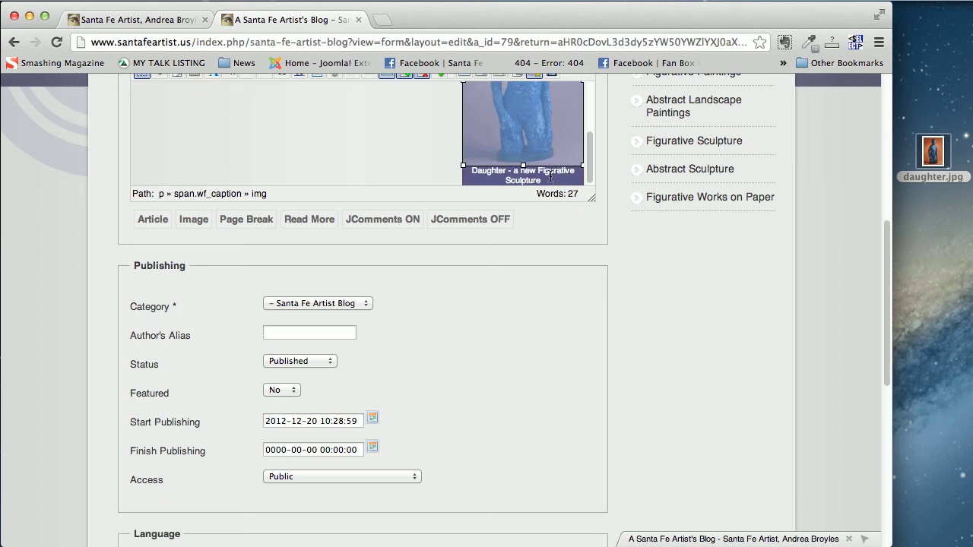
scroll(550, 177, "up", 5)
scroll(600, 201, "up", 5)
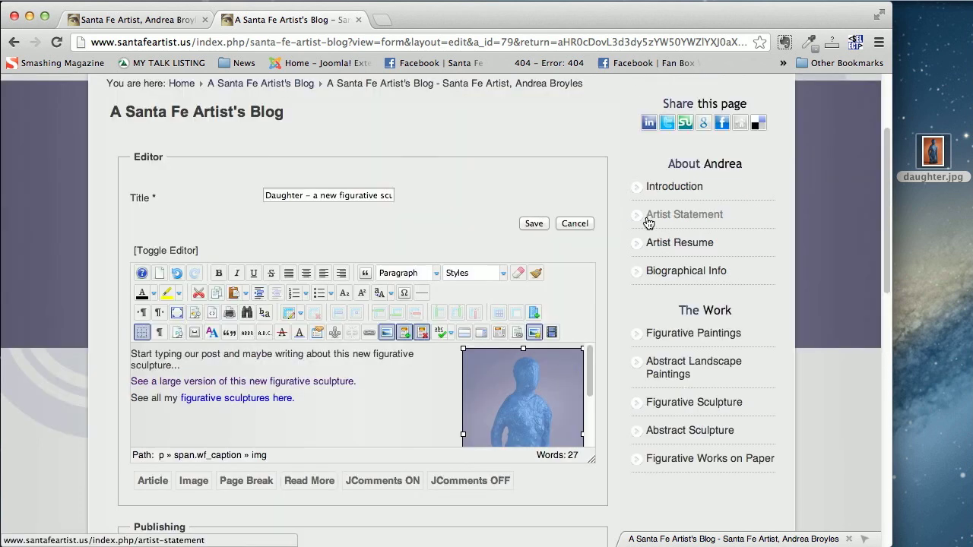
left_click(541, 223)
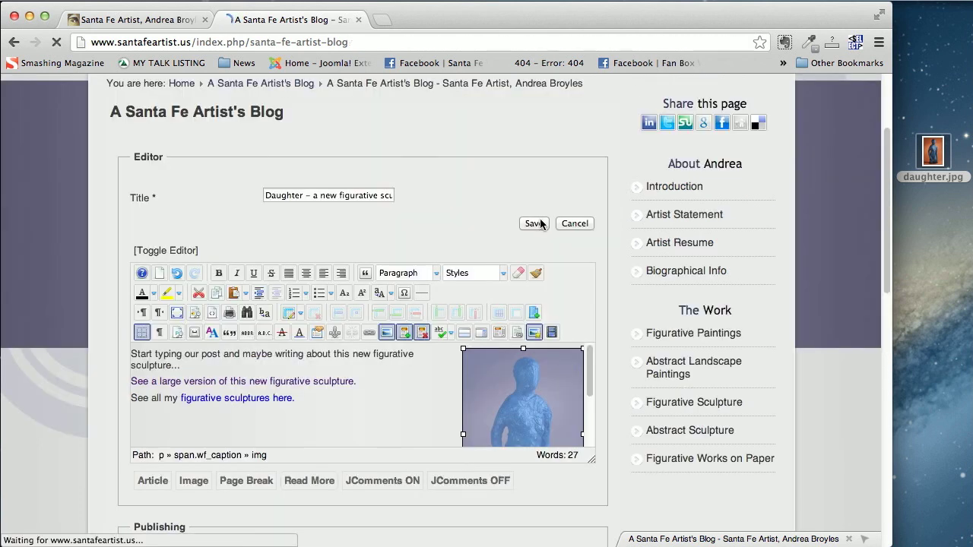
Review the saved Daughter post on the blog page and reopen it for editing.
scroll(523, 385, "down", 2)
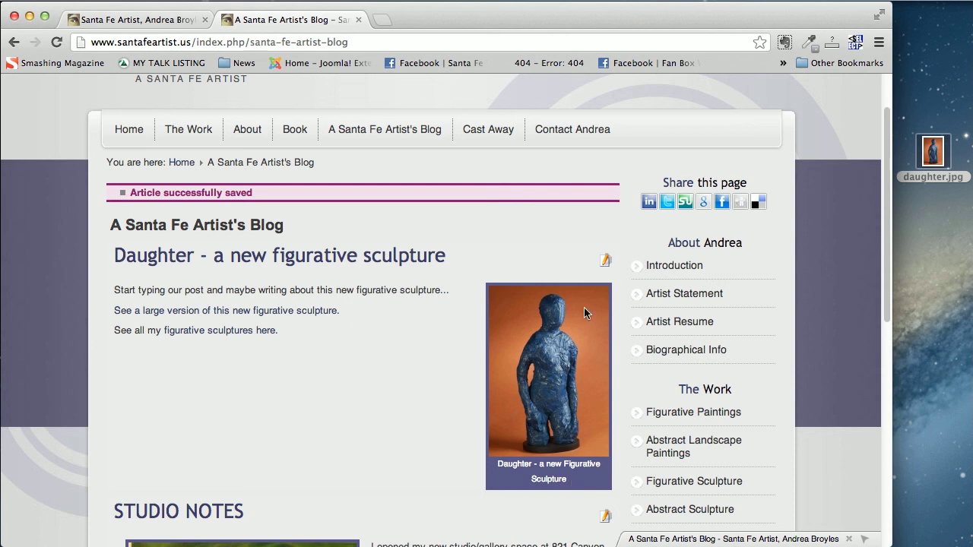
left_click(606, 263)
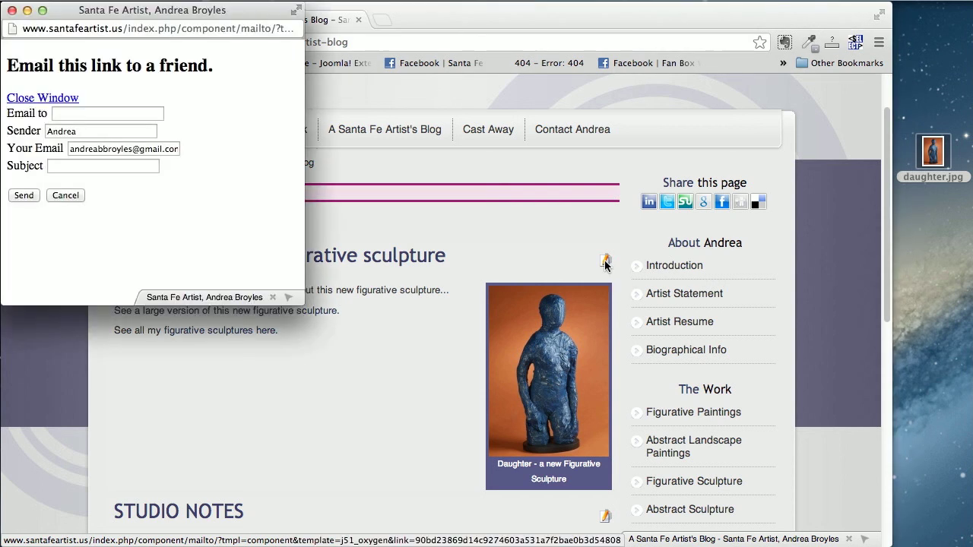
left_click(11, 10)
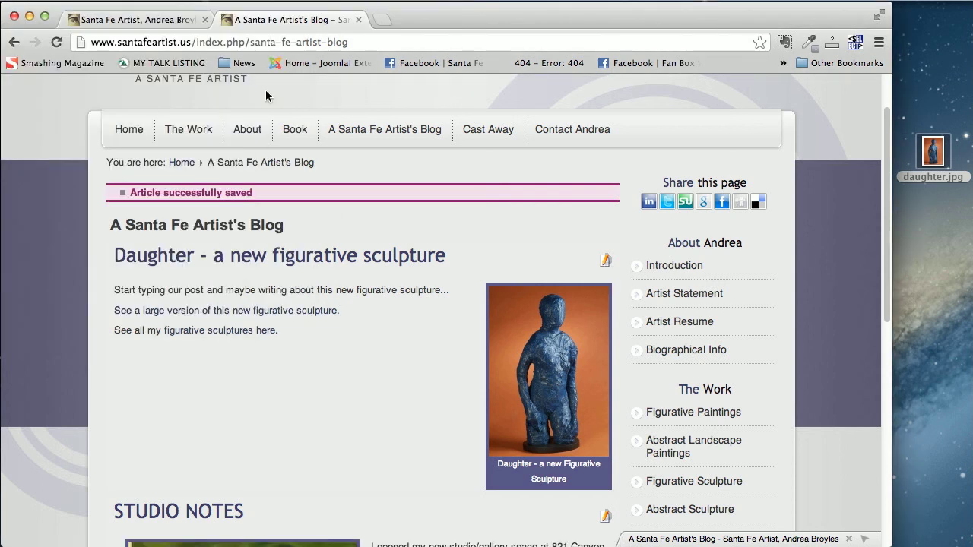
left_click(606, 261)
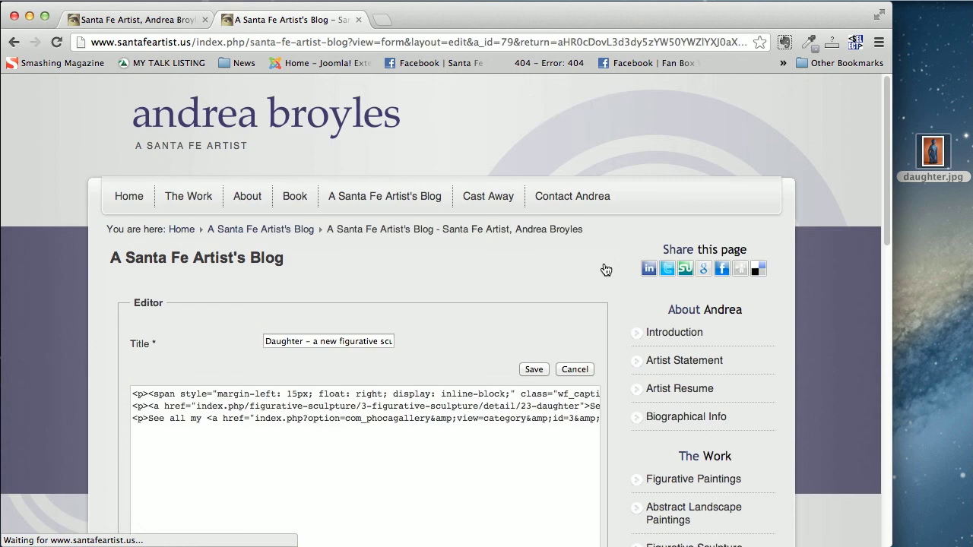
Set the Daughter post's publishing status to Unpublished and save the article.
scroll(353, 386, "down", 3)
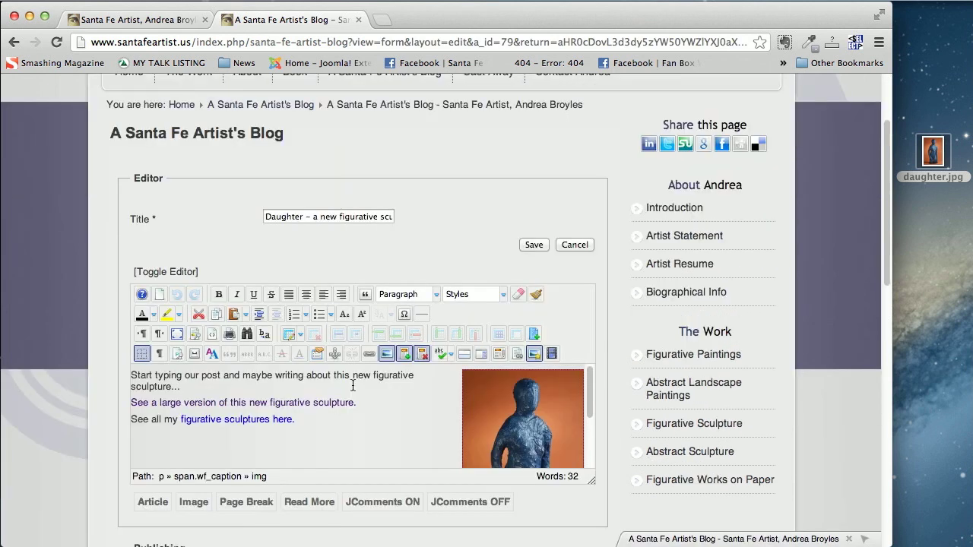
scroll(353, 385, "down", 3)
scroll(293, 327, "down", 10)
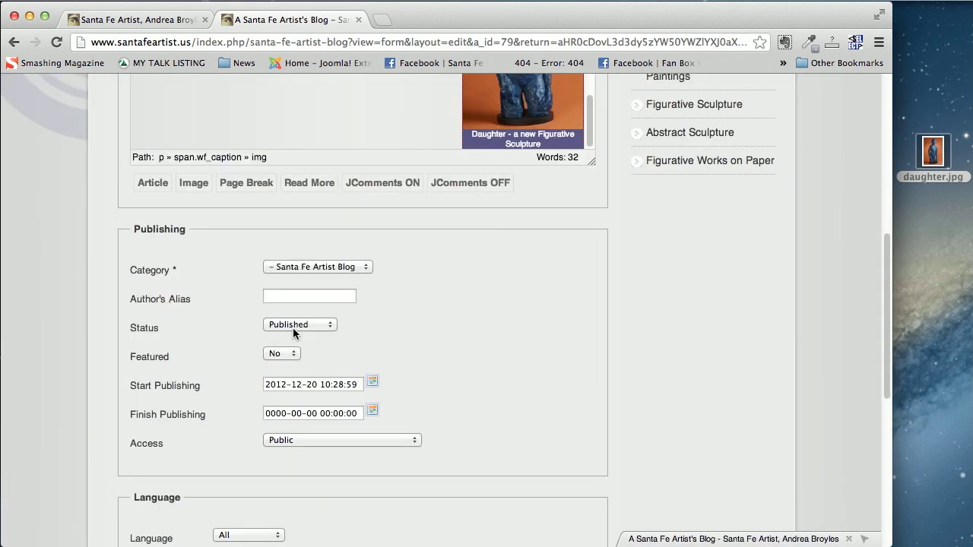
left_click(293, 328)
left_click(297, 336)
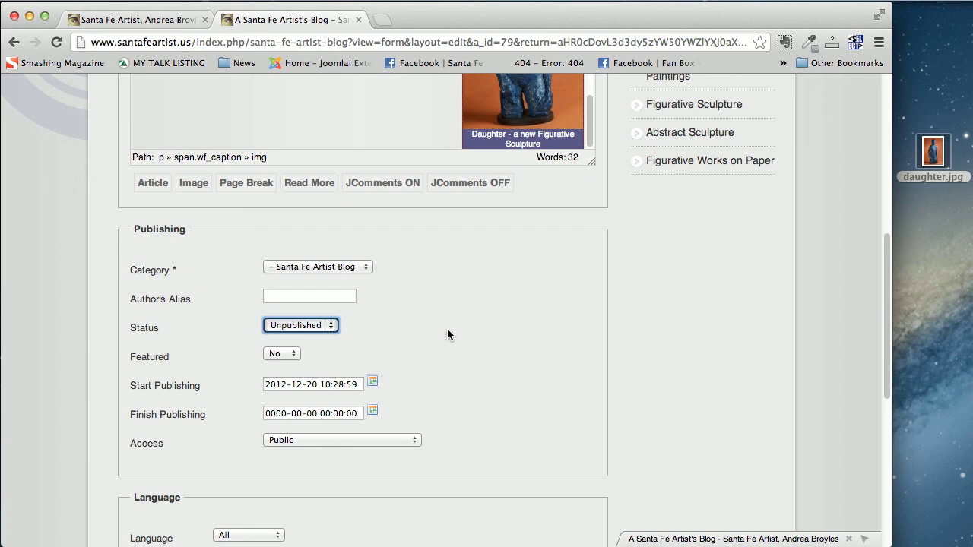
scroll(536, 170, "up", 7)
left_click(534, 165)
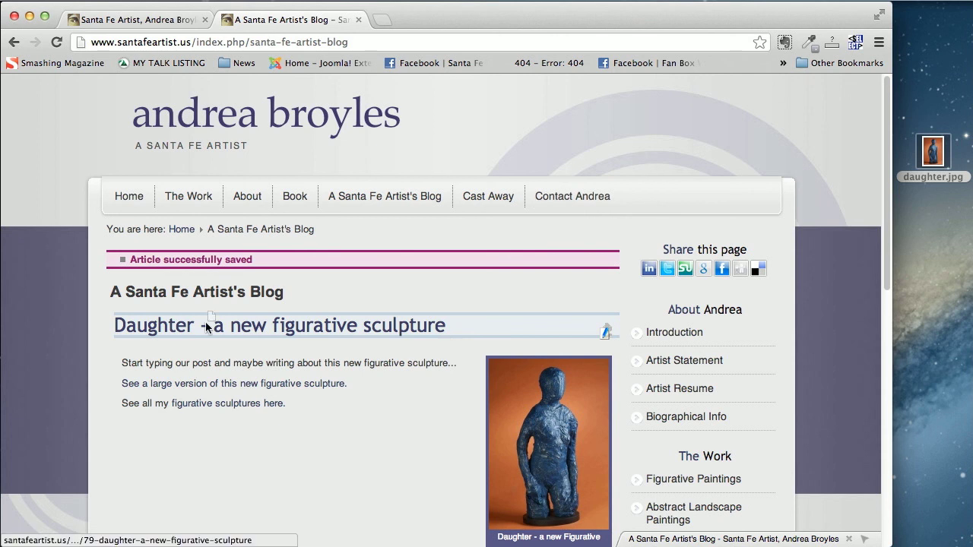
Check how the unpublished Daughter post is marked on the blog page, including its edit details.
scroll(291, 326, "down", 3)
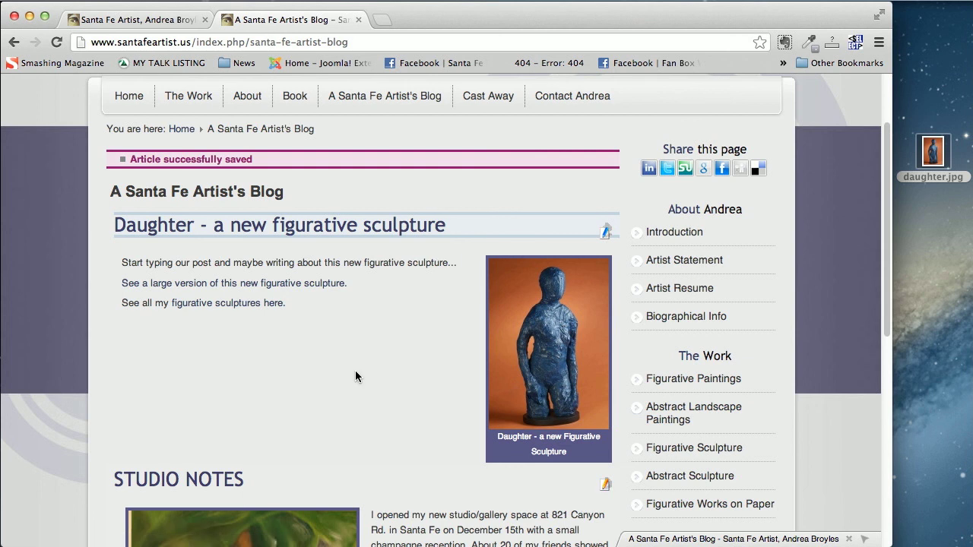
scroll(355, 370, "down", 3)
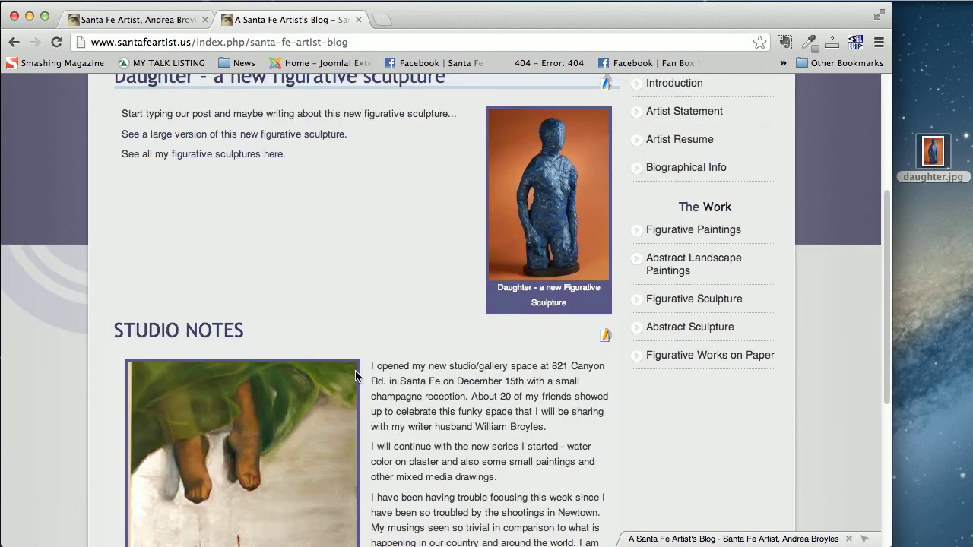
scroll(354, 375, "up", 2)
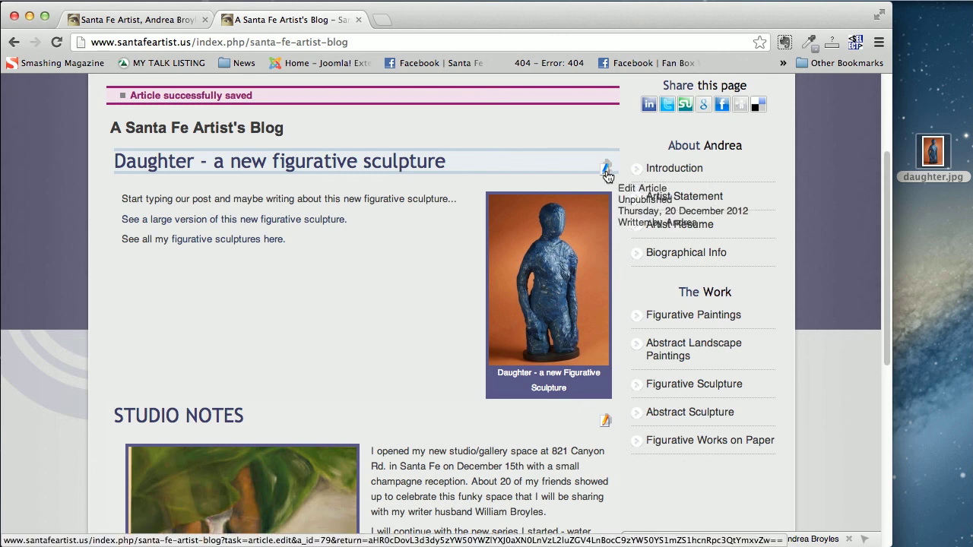
Log out of the website through the logout link in the page footer.
scroll(426, 300, "down", 5)
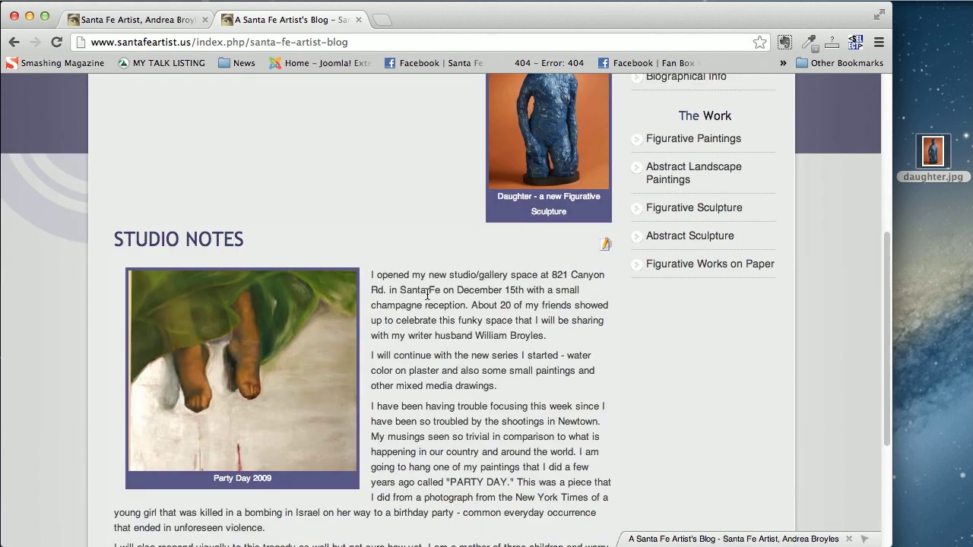
scroll(427, 295, "down", 5)
scroll(427, 294, "down", 2)
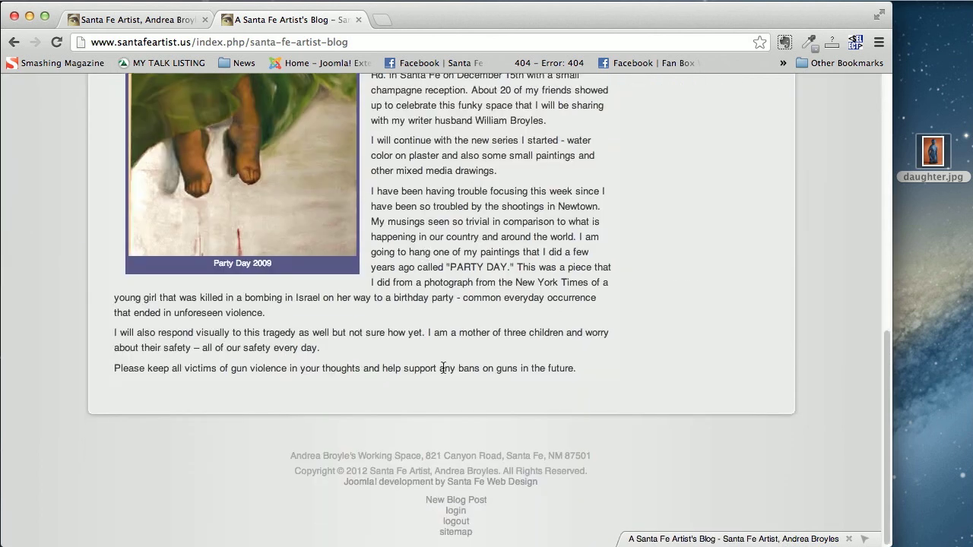
left_click(456, 521)
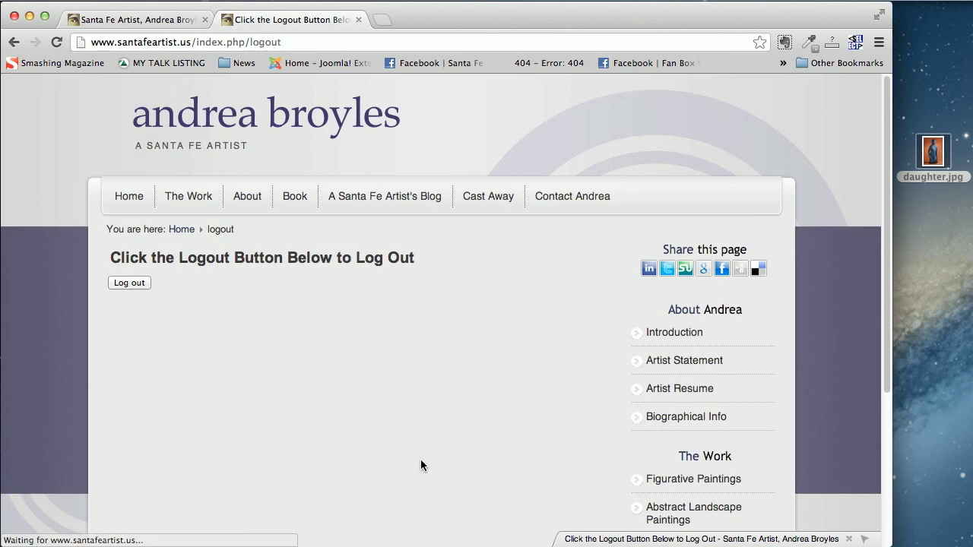
left_click(124, 283)
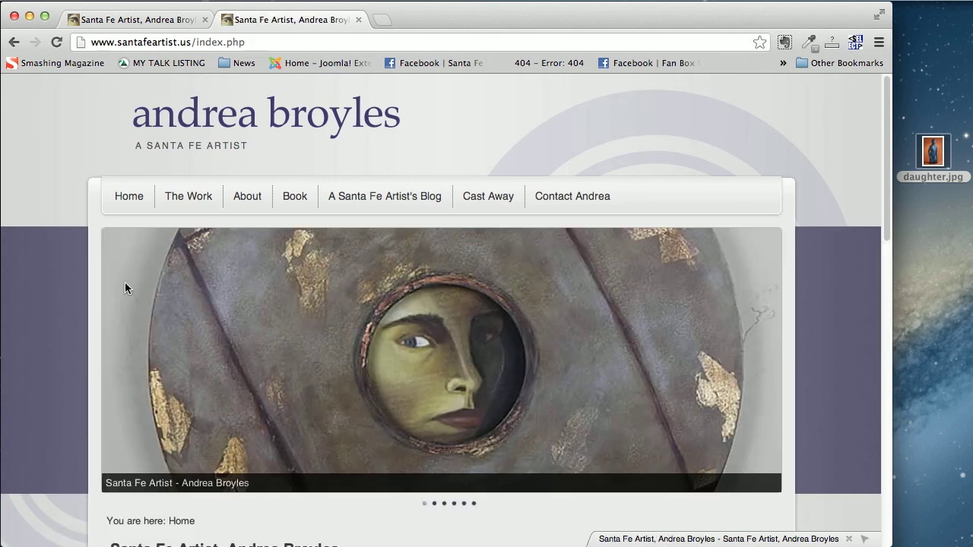
Open A Santa Fe Artist's Blog as a logged-out visitor and examine the visible posts, highlighting the "Party Day 2009" image caption.
left_click(385, 202)
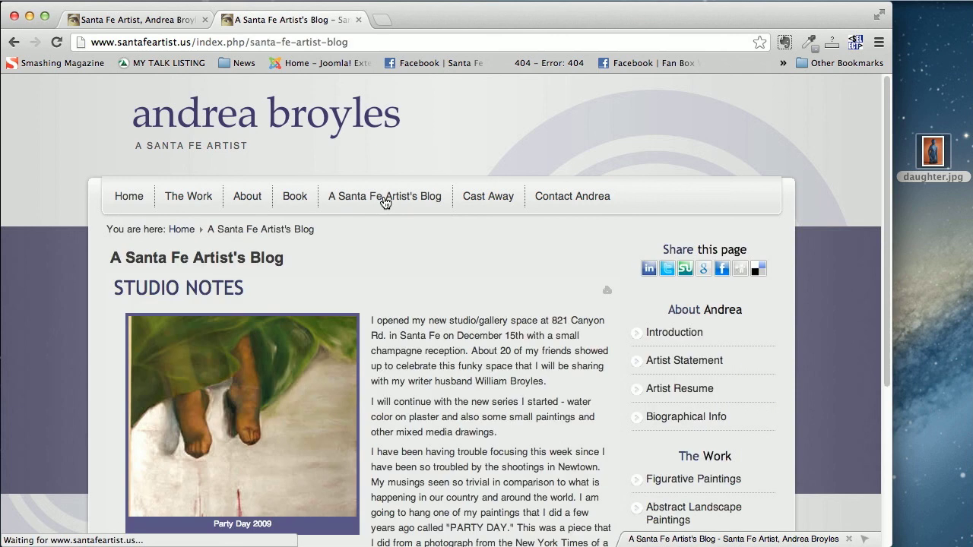
scroll(435, 275, "down", 1)
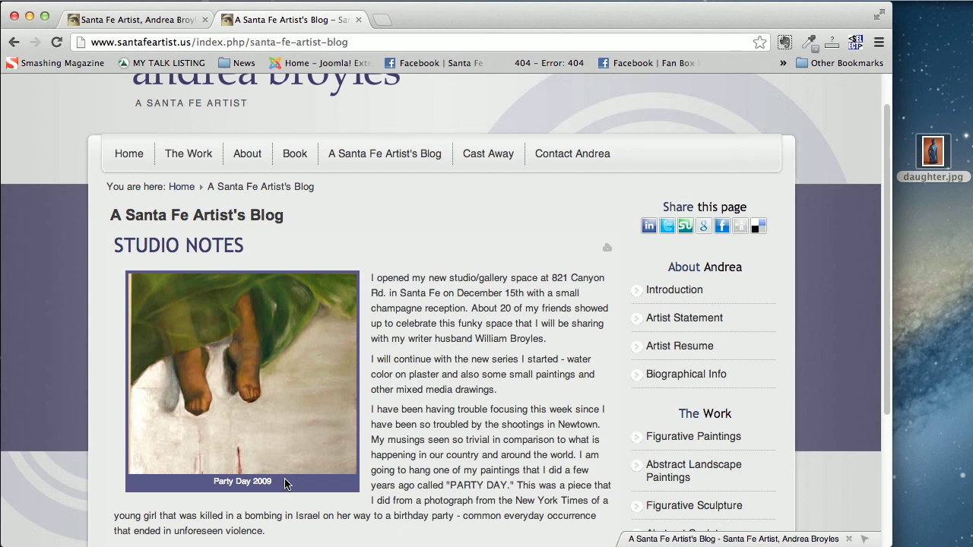
left_click_drag(284, 484, 203, 481)
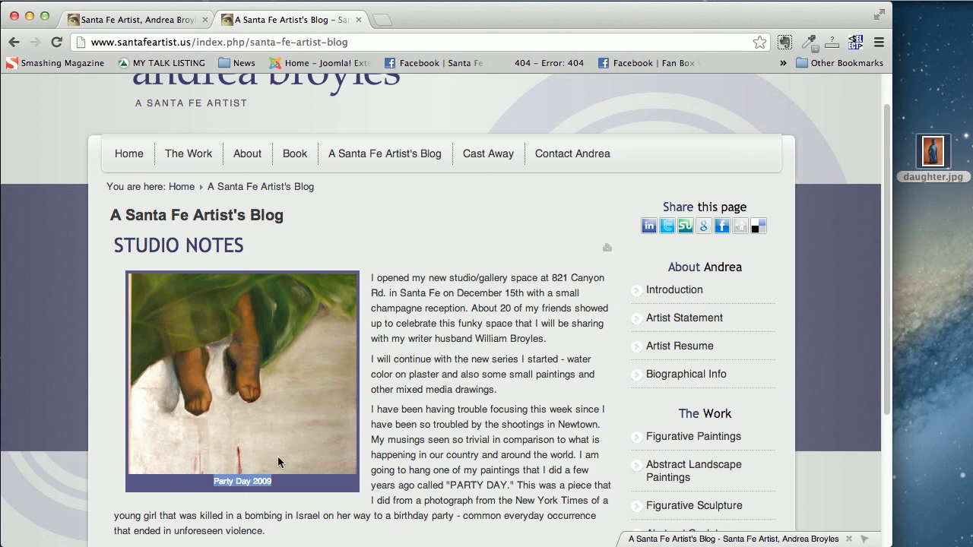
scroll(278, 461, "down", 1)
scroll(420, 453, "down", 2)
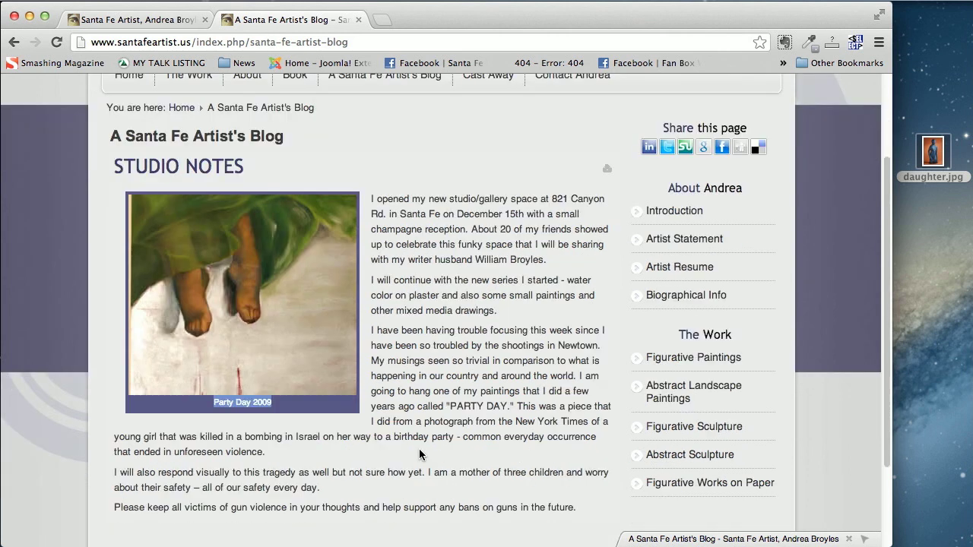
scroll(419, 455, "up", 4)
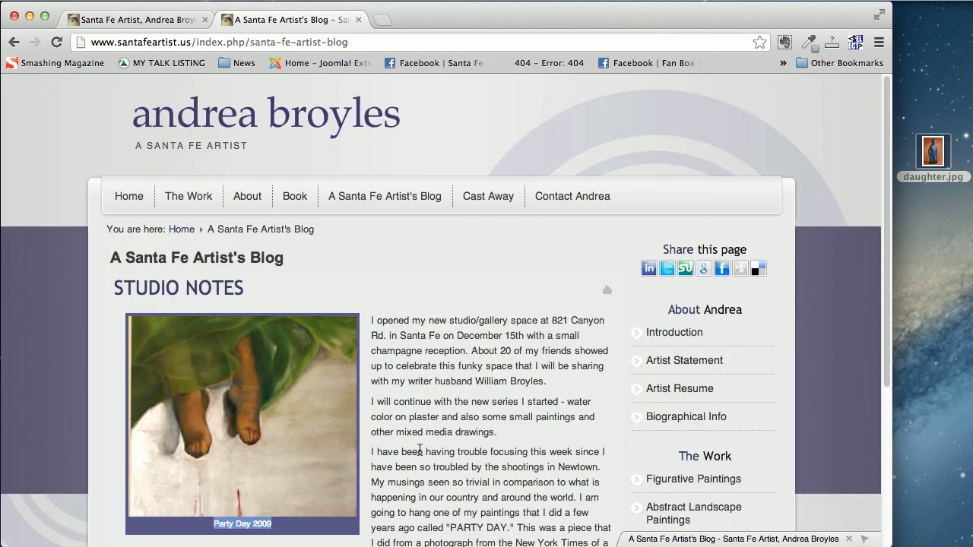